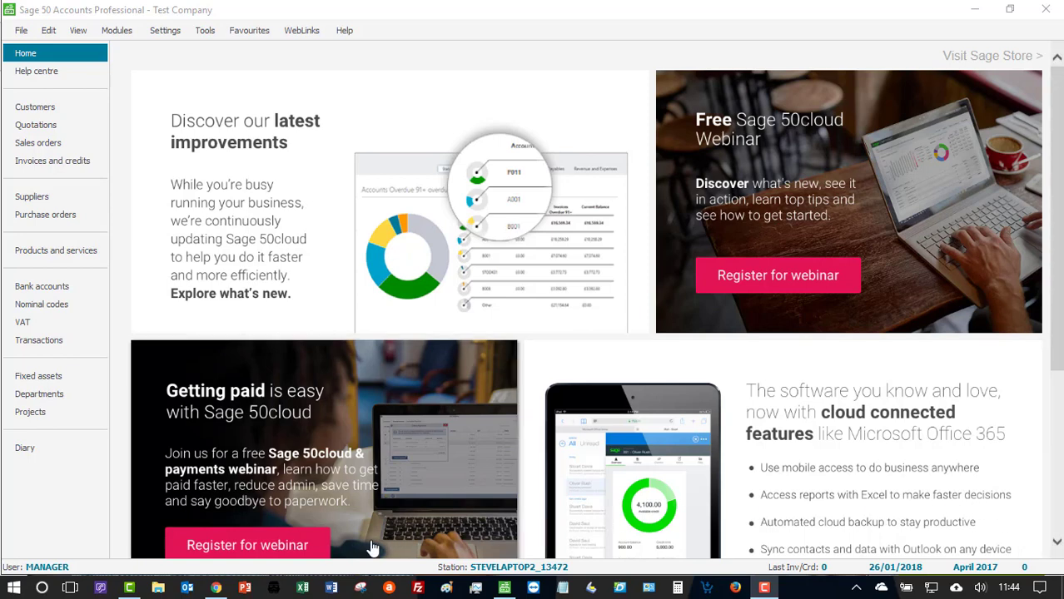
- Switch to Chrome and open the Configuring Sage 50 for use with Tradebox One guide from Tradebox's Sage integration page
click(215, 588)
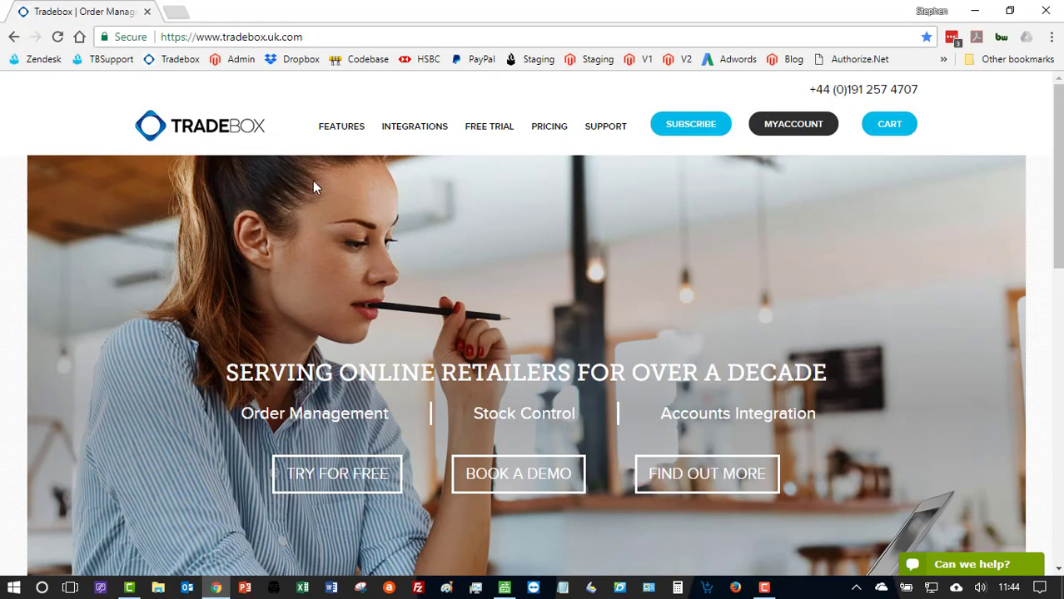
click(416, 134)
scroll(415, 133, down, 5)
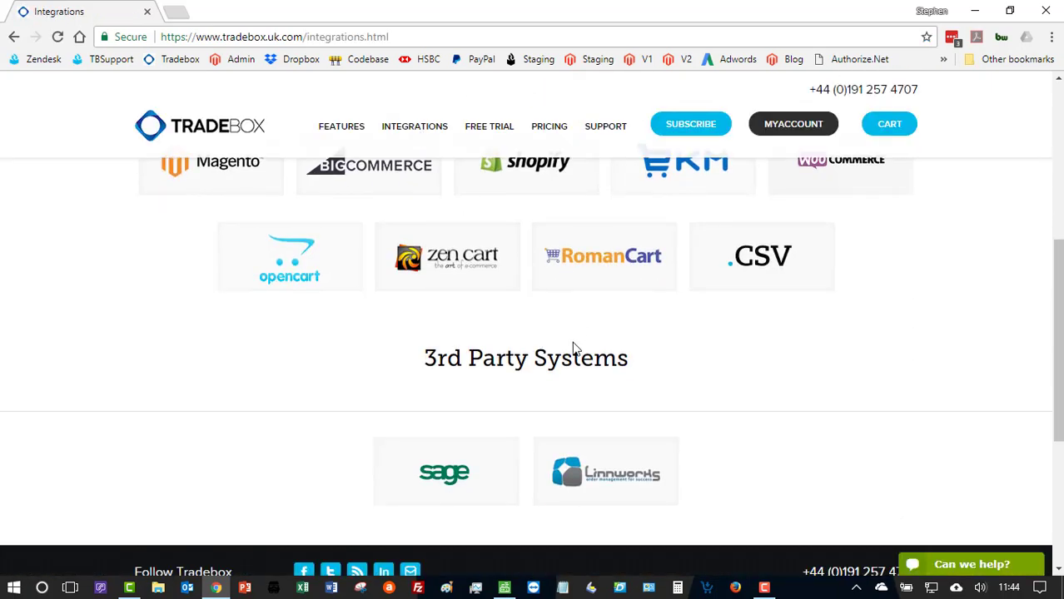
click(445, 472)
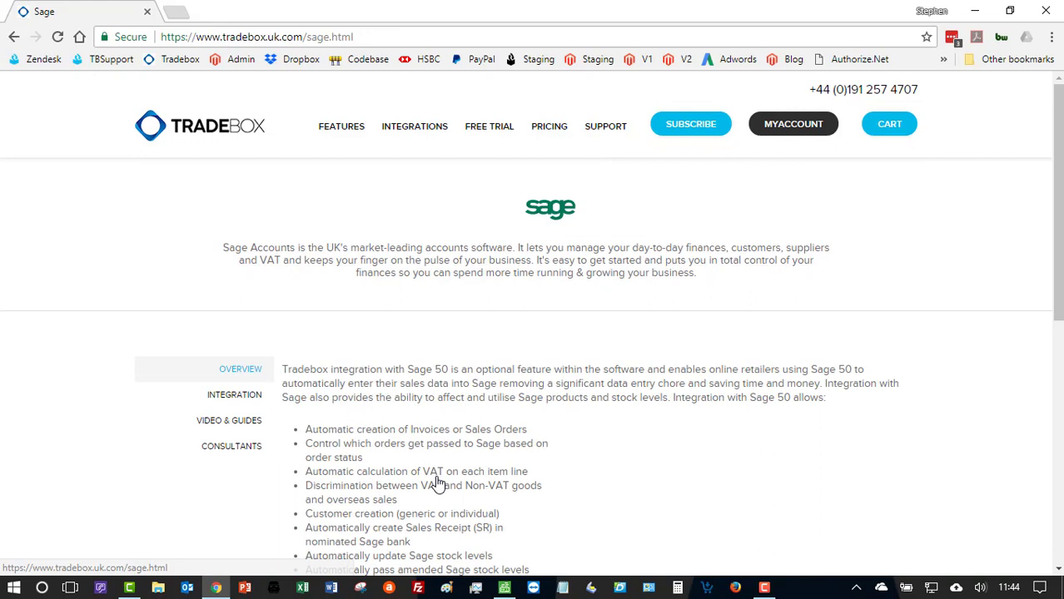
click(246, 426)
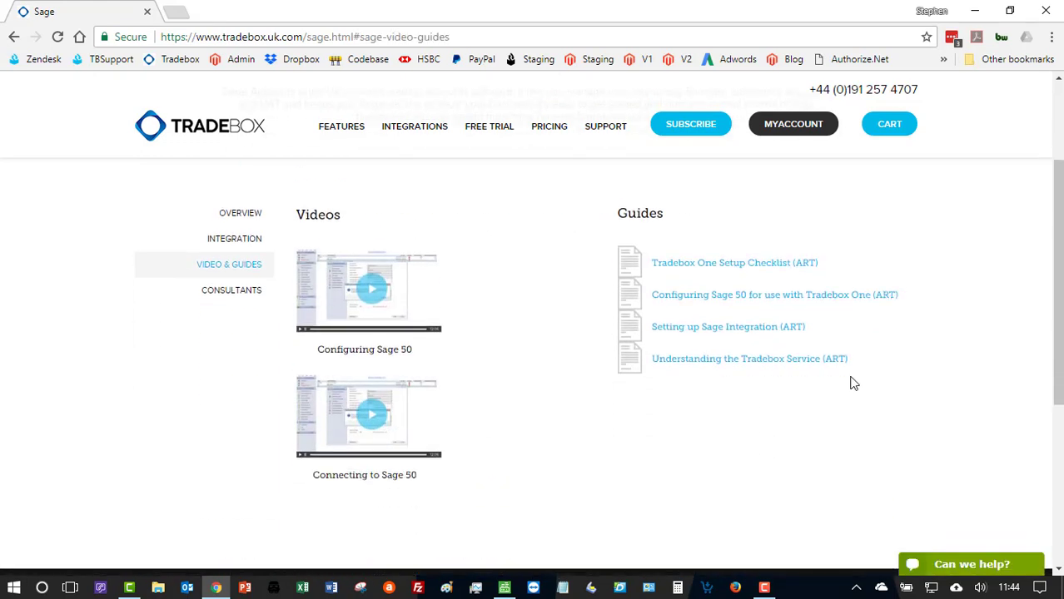
click(751, 296)
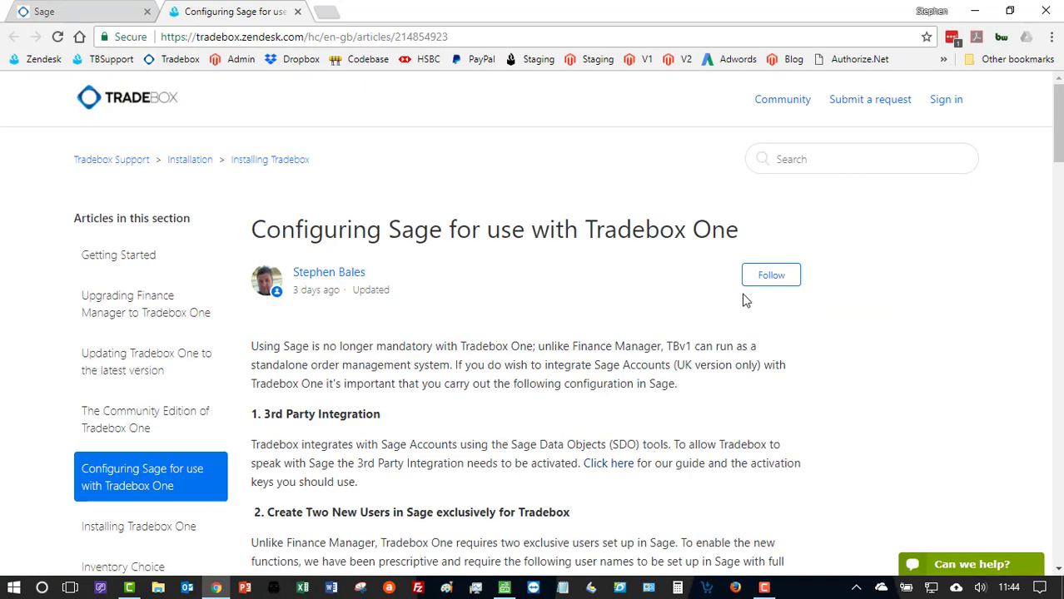
scroll(747, 302, down, 2)
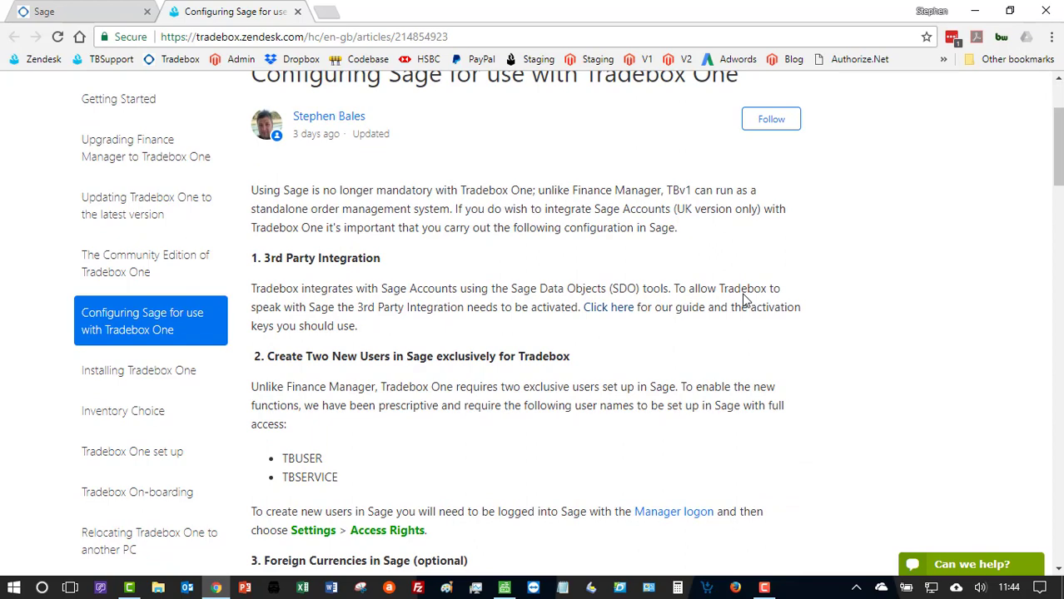
- Switch to Sage 50 Accounts and log off the current user, confirming the log-off
click(504, 588)
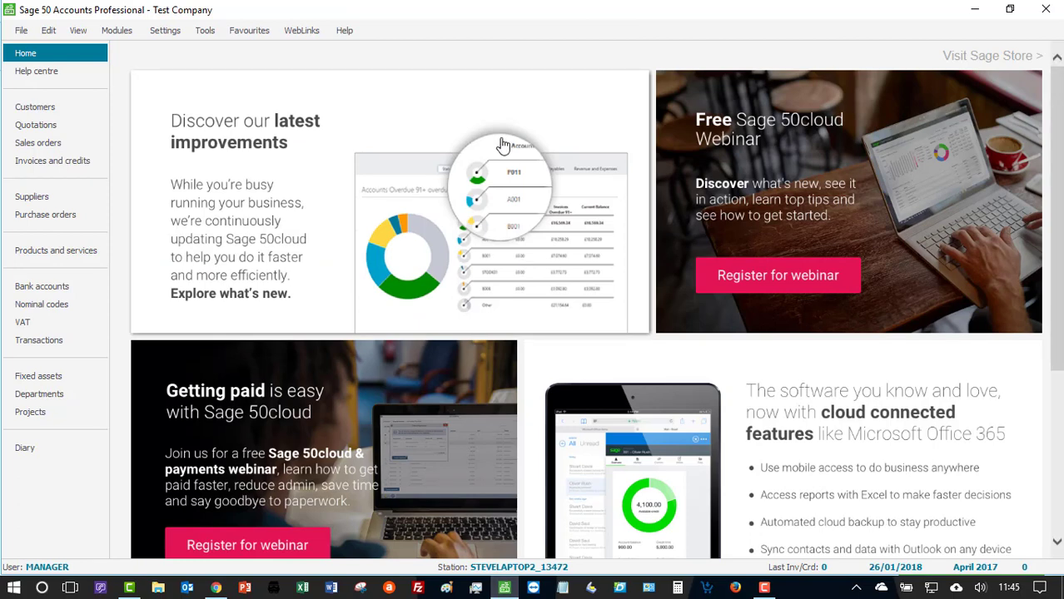
click(22, 31)
mouse_move(26, 54)
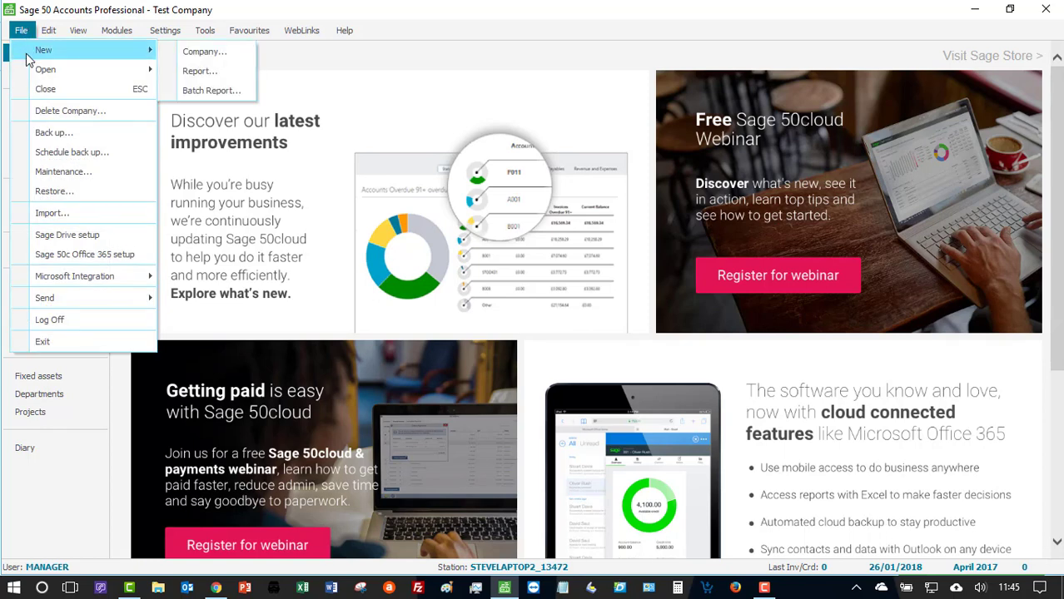
click(90, 318)
click(576, 335)
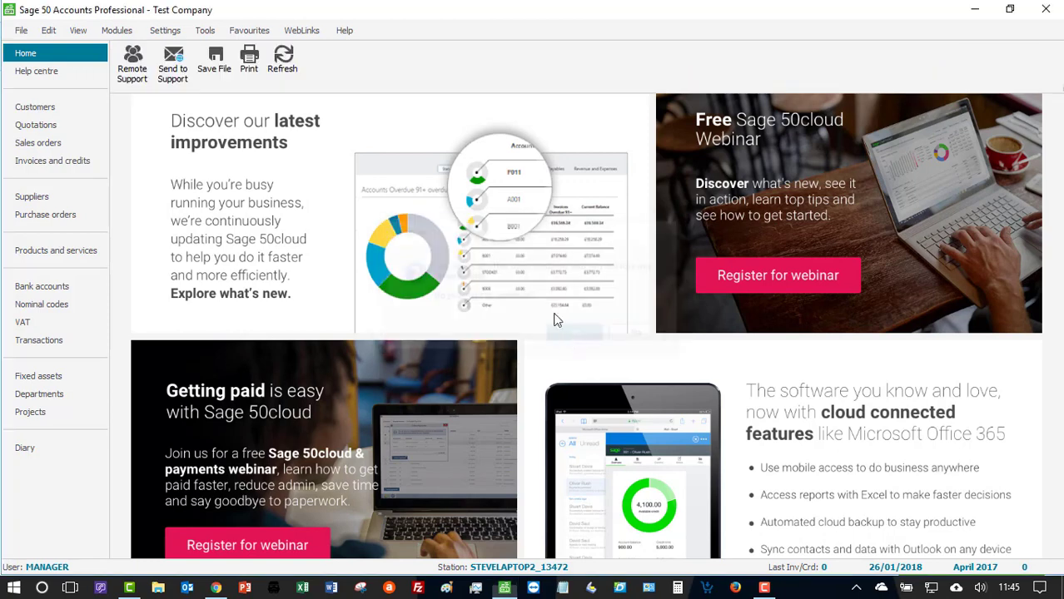
- Log on to Sage 50 Accounts with the logon name manager and enter the account password
text(manager)
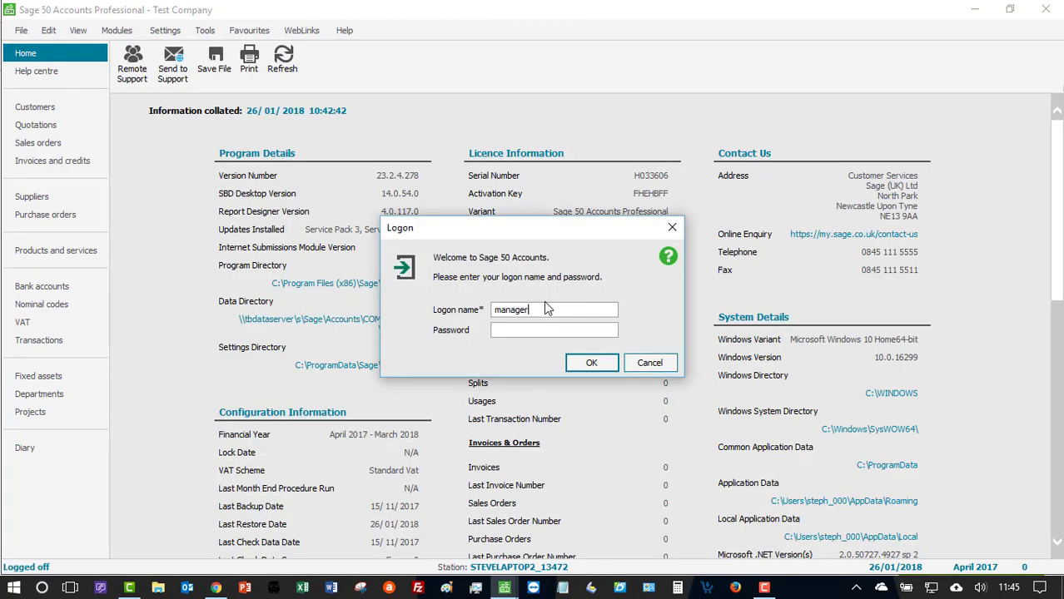
key(Return)
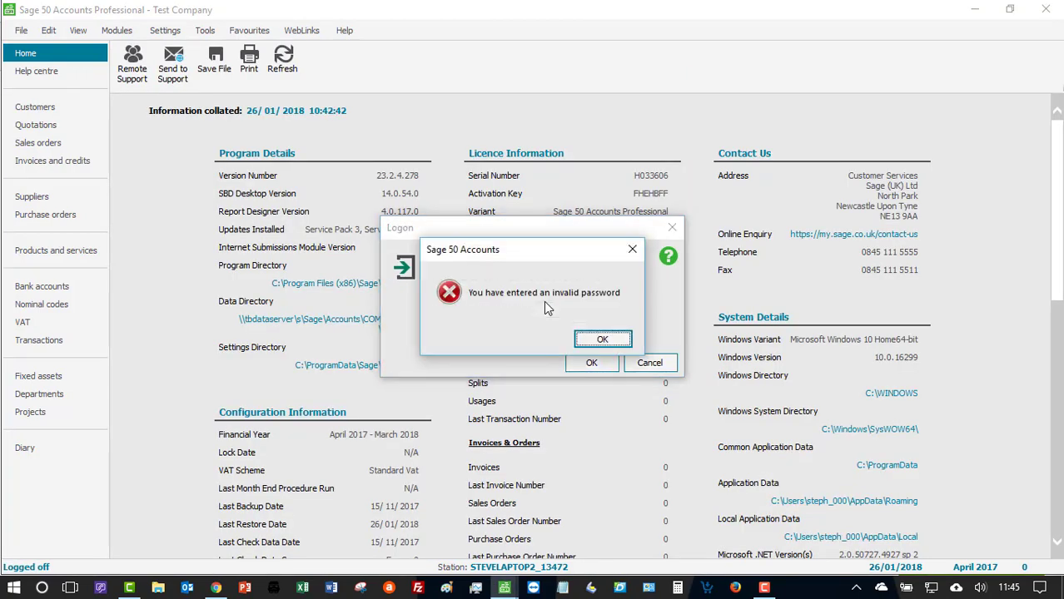
click(601, 339)
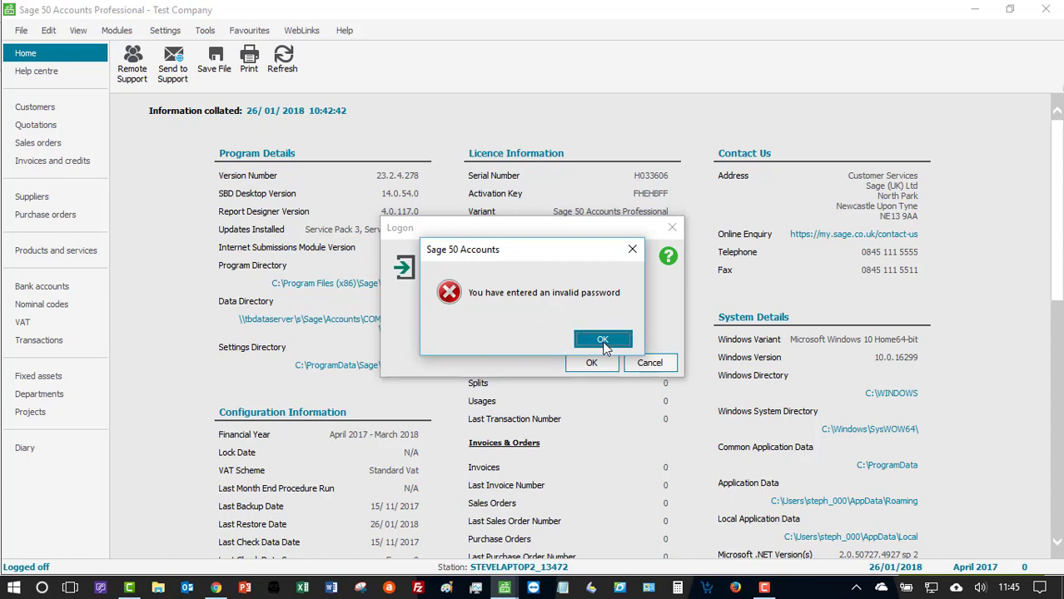
text(**)
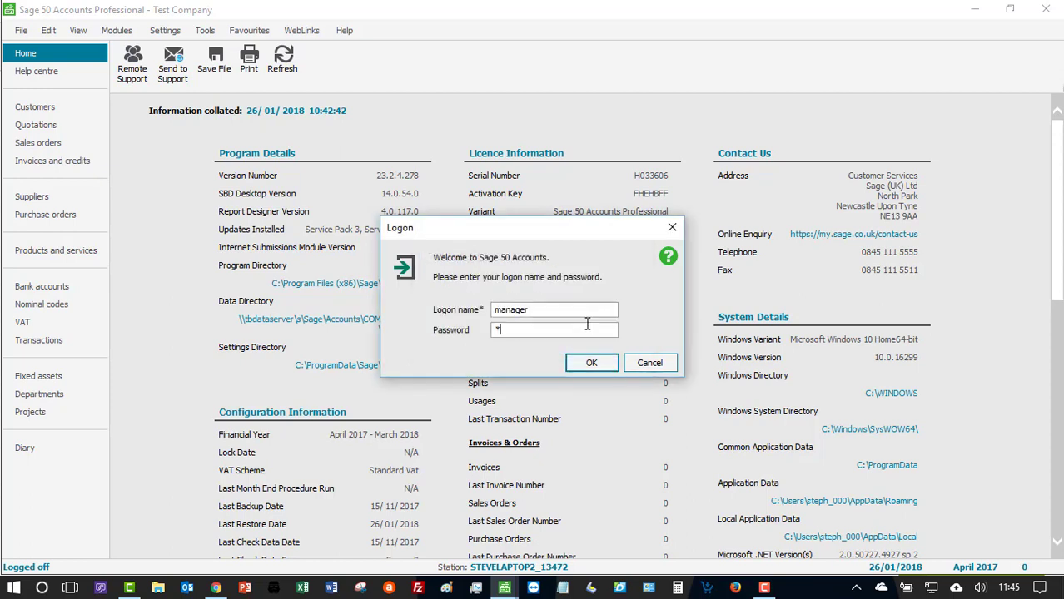
text(******)
key(Return)
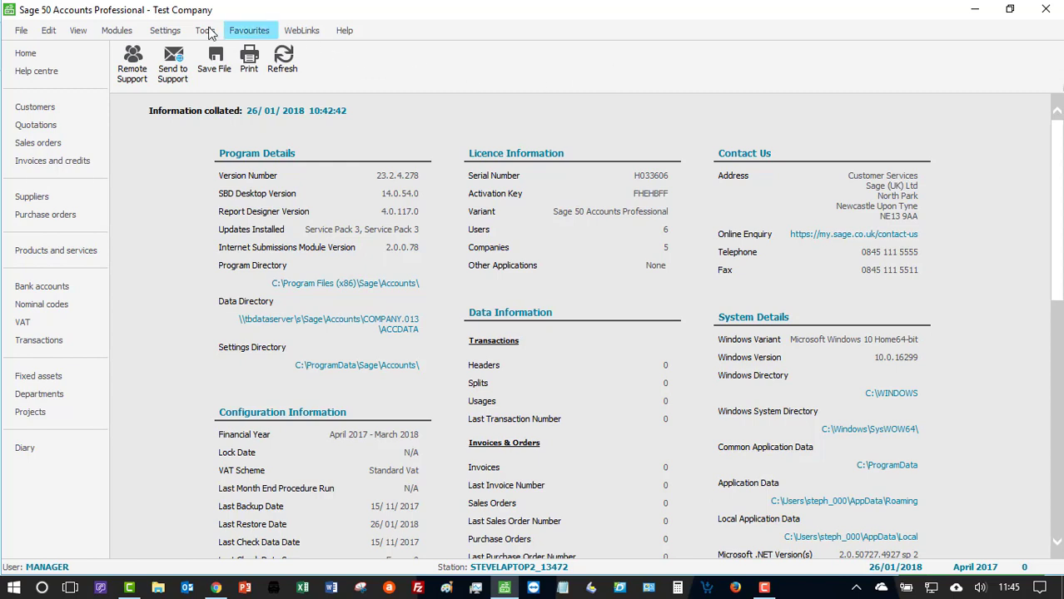
- Open the program's About information and check the SDO entry under Features Enabled
click(341, 33)
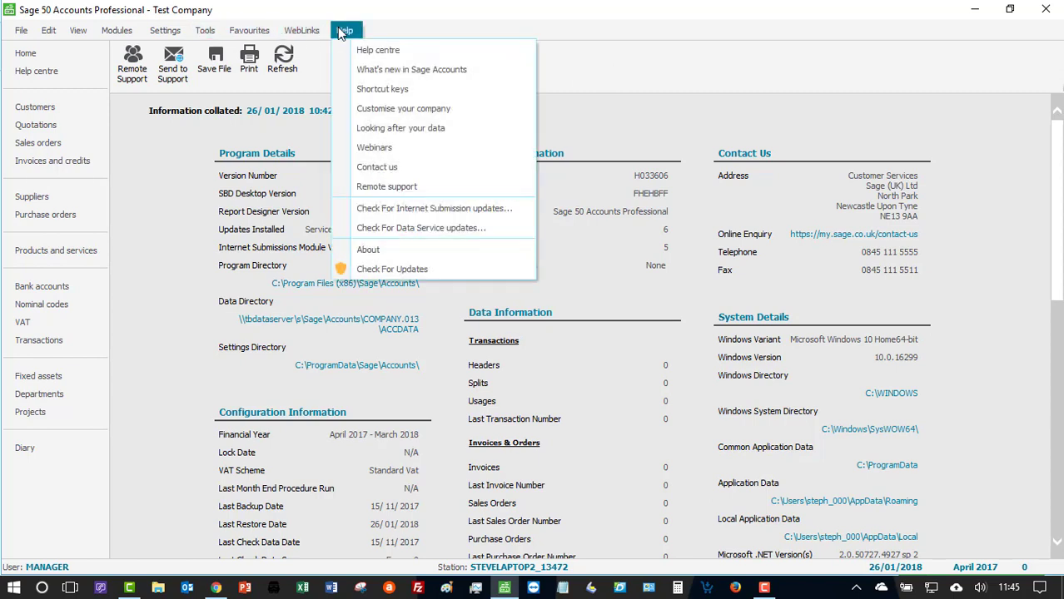
click(406, 252)
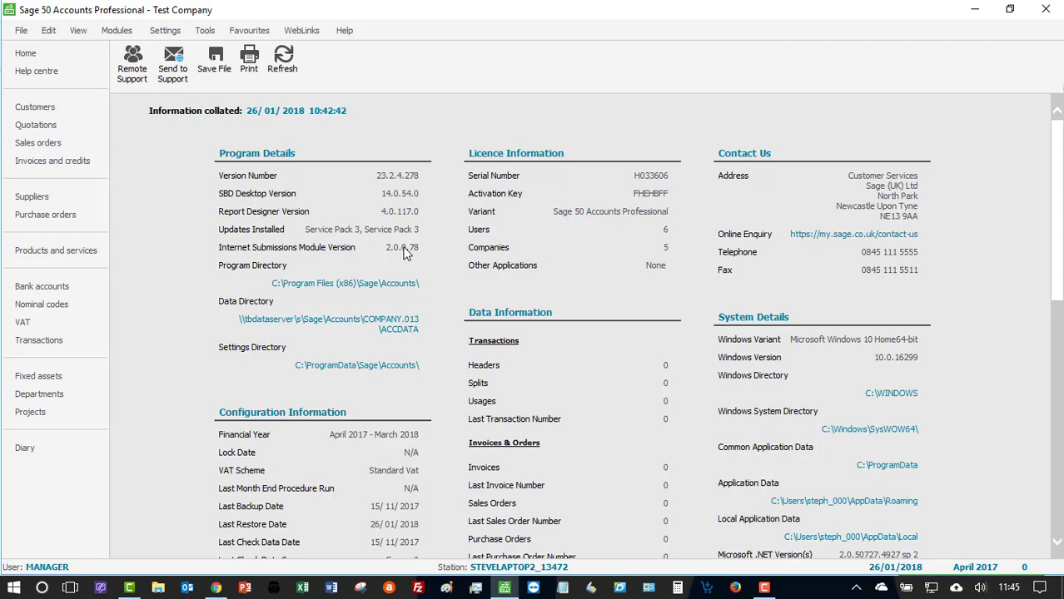
scroll(275, 306, down, 6)
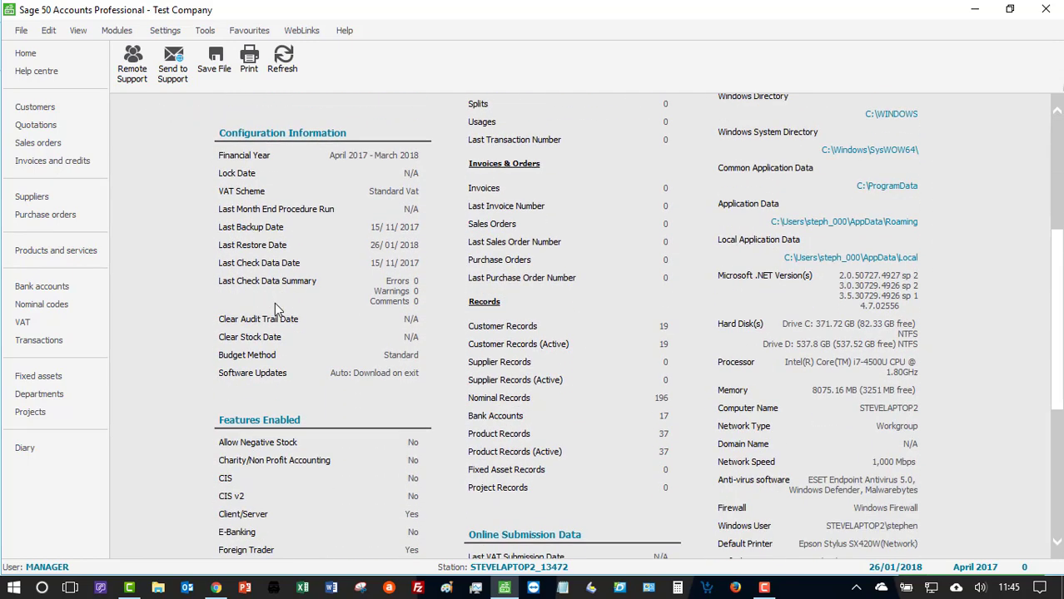
scroll(274, 302, down, 5)
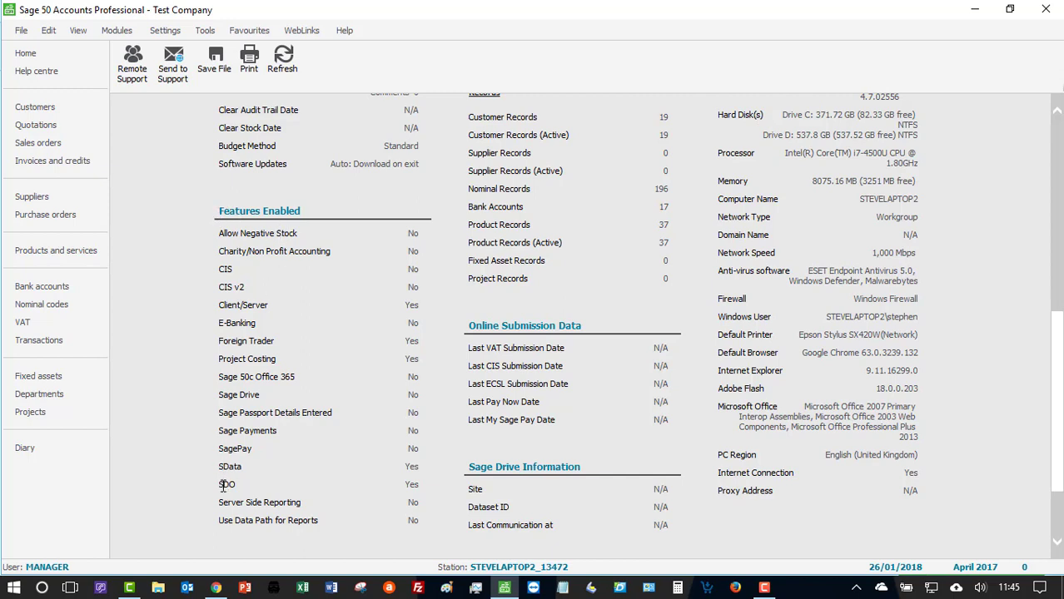
drag(219, 485, 239, 485)
drag(407, 485, 430, 484)
scroll(558, 383, up, 10)
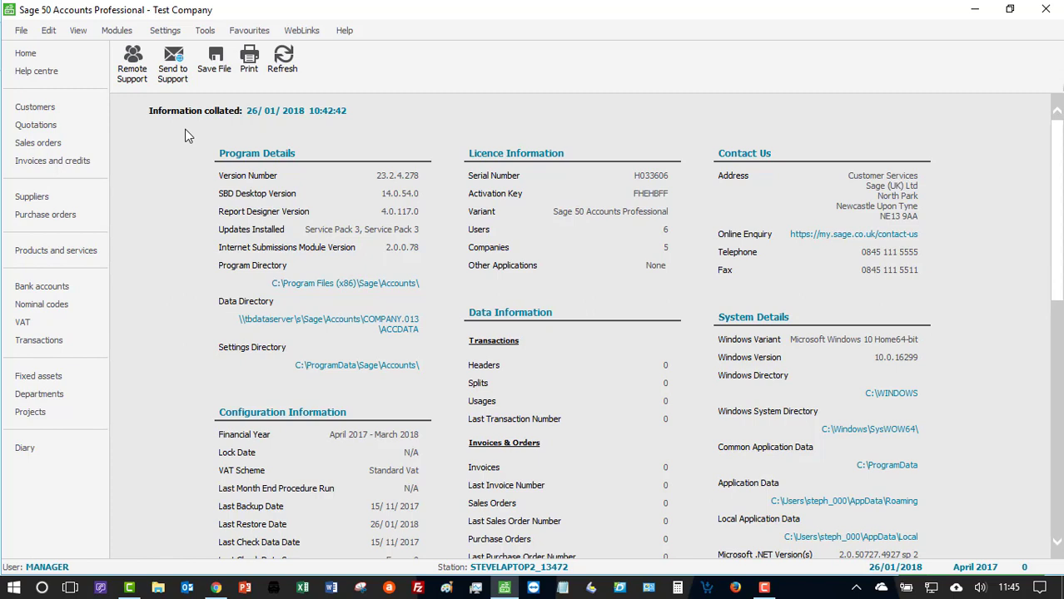
- Open the Enable 3rd Party Integration activation form, acknowledging the multi-user information message
click(205, 31)
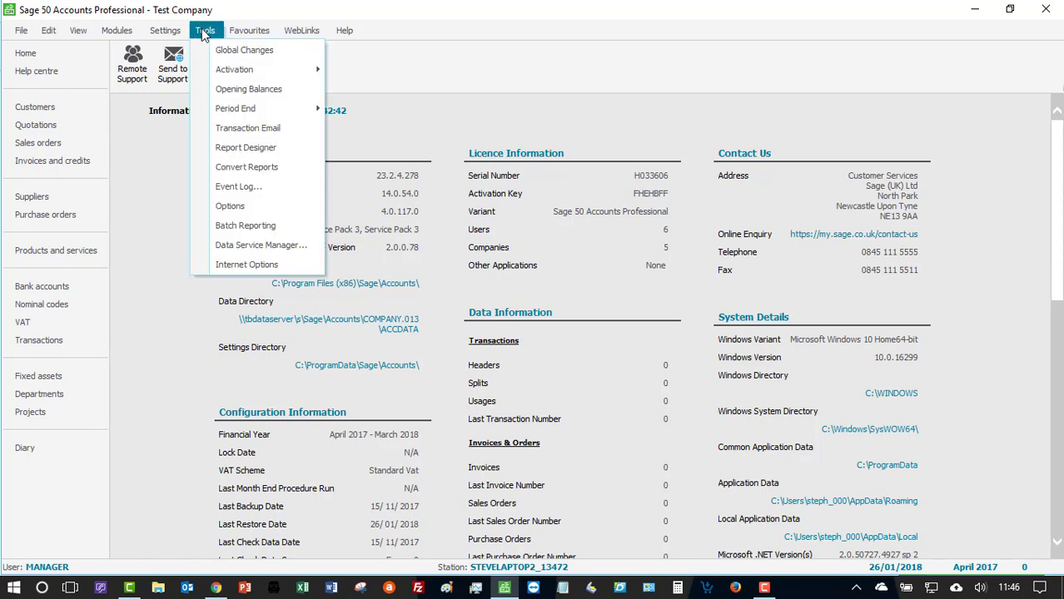
mouse_move(258, 70)
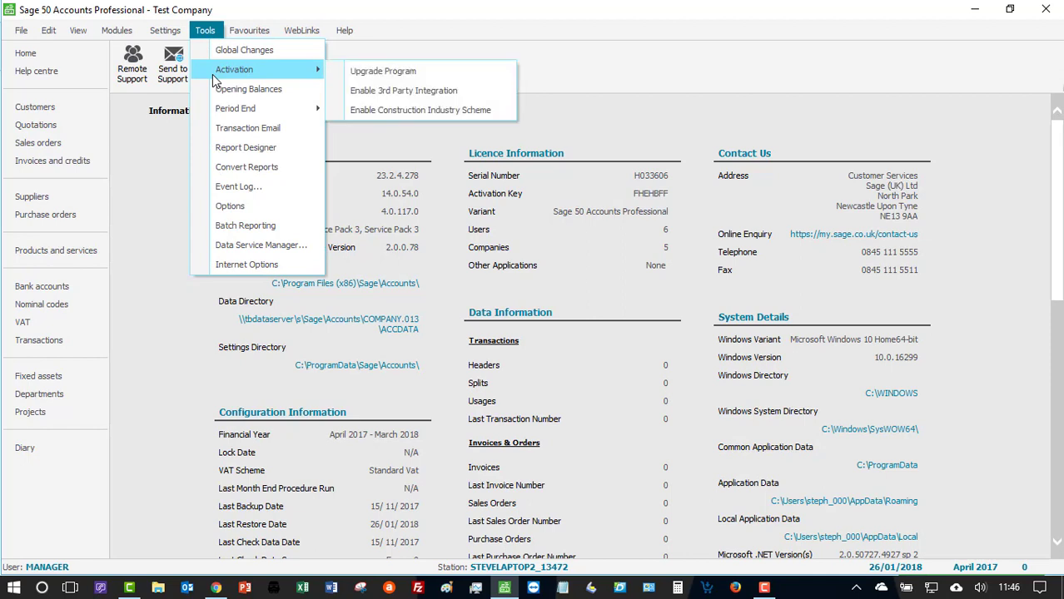
click(408, 91)
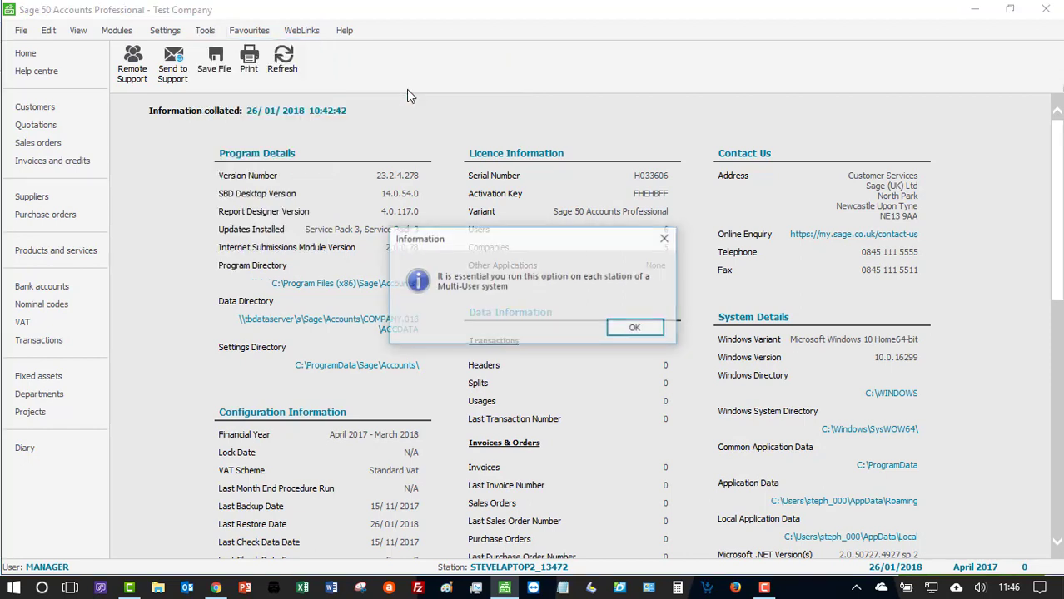
click(636, 329)
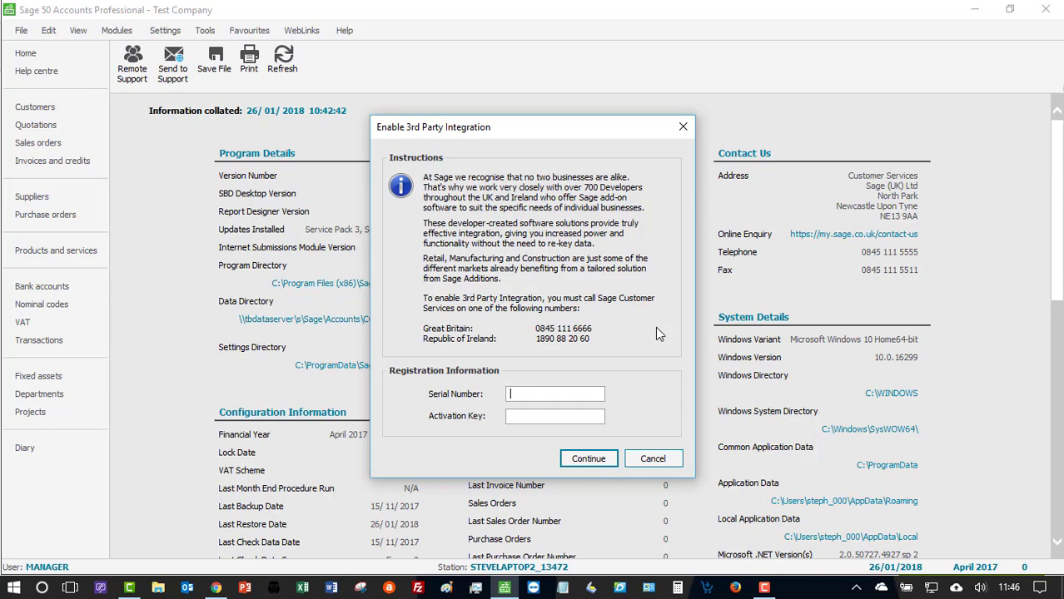
- Switch to Chrome, open the linked 3rd Party Integration guide and look up the serial numbers and activation keys for each Sage version
click(215, 587)
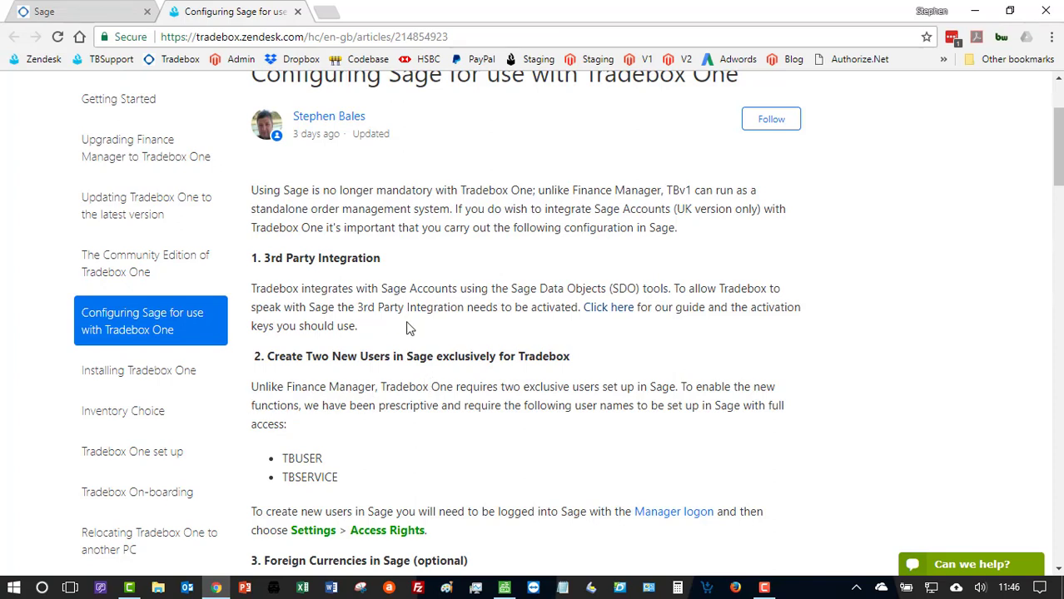
scroll(391, 150, up, 1)
scroll(392, 150, up, 1)
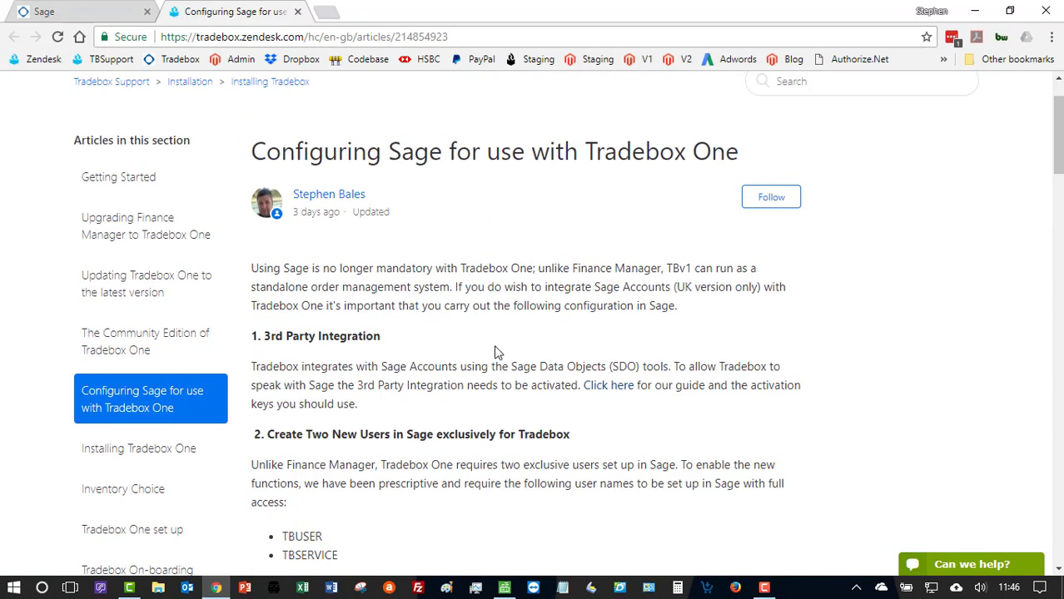
click(609, 386)
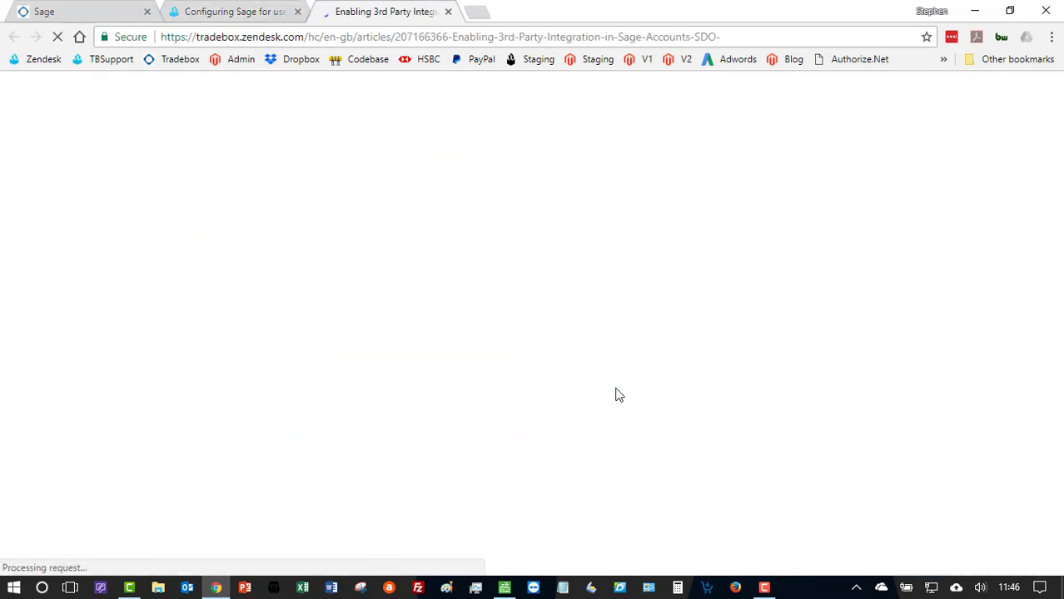
scroll(619, 395, down, 2)
scroll(620, 395, down, 3)
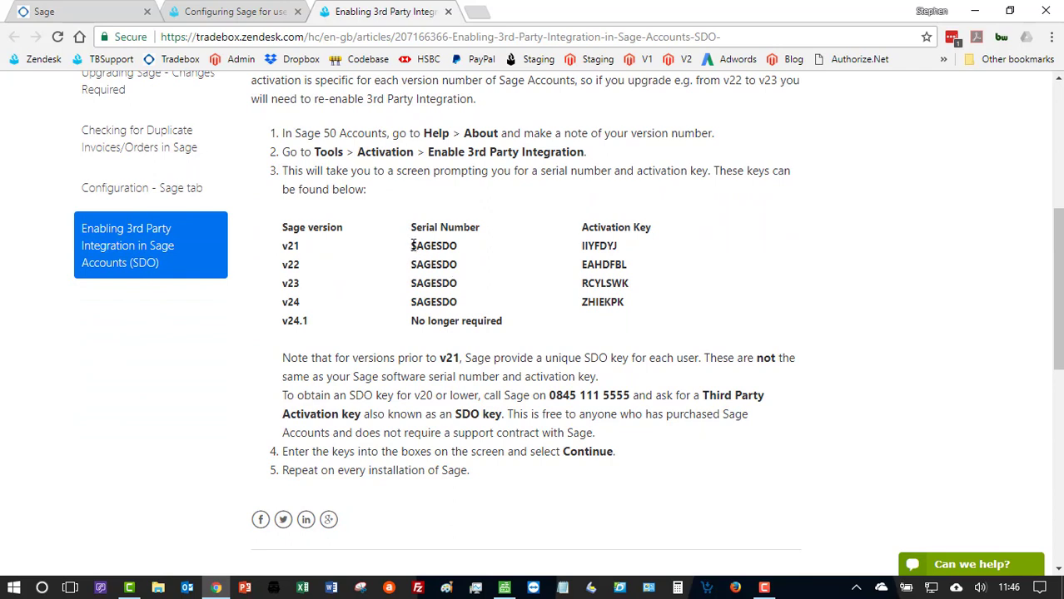
drag(413, 245, 476, 250)
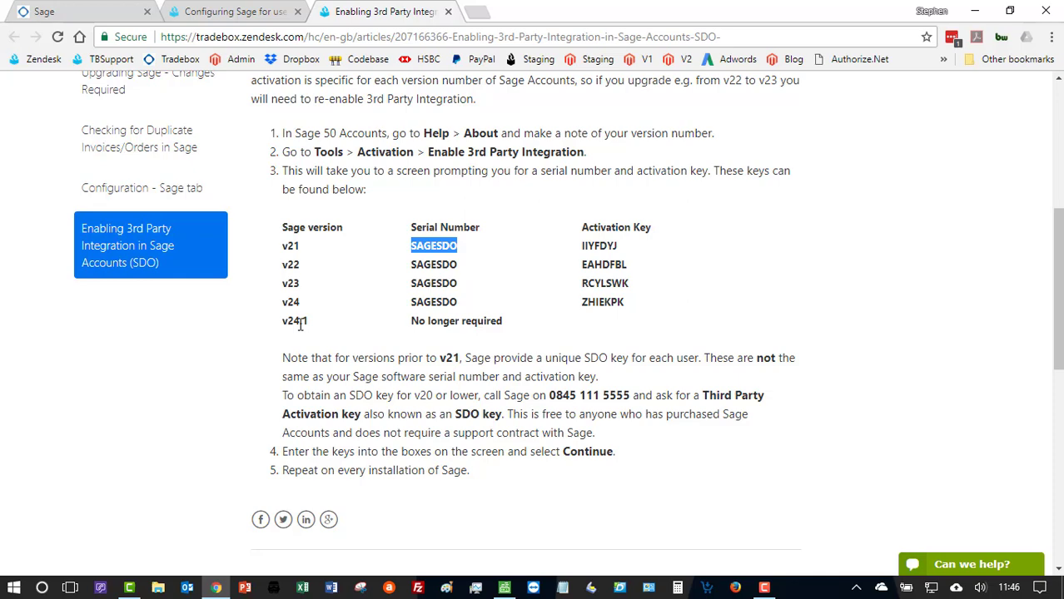
- Switch back to Sage 50, cancel the 3rd Party Integration activation form and recheck the SDO entry under Features Enabled
key(alt+Tab)
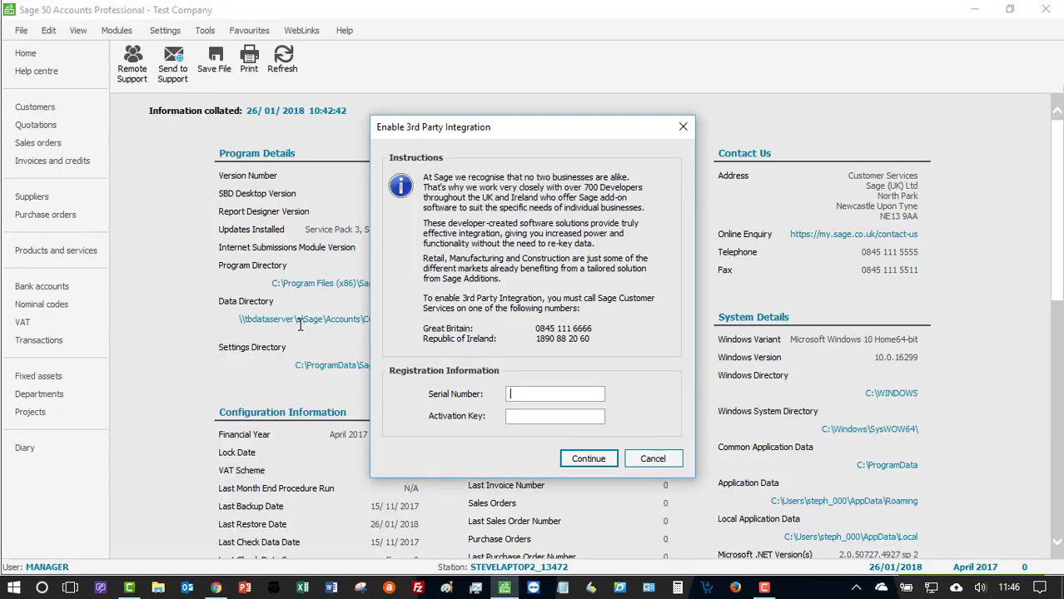
click(521, 417)
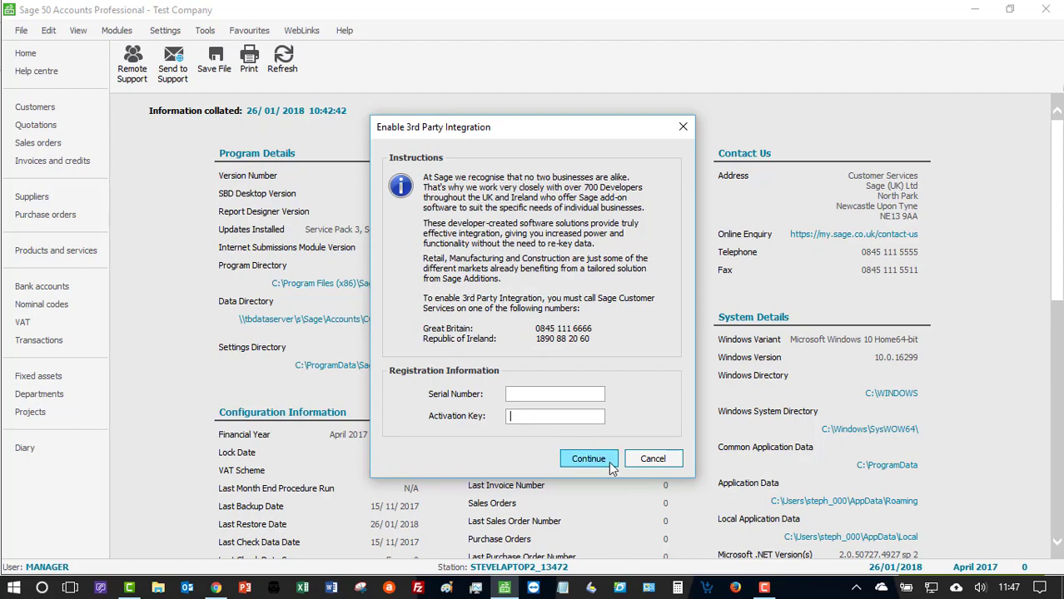
click(644, 460)
scroll(644, 464, down, 7)
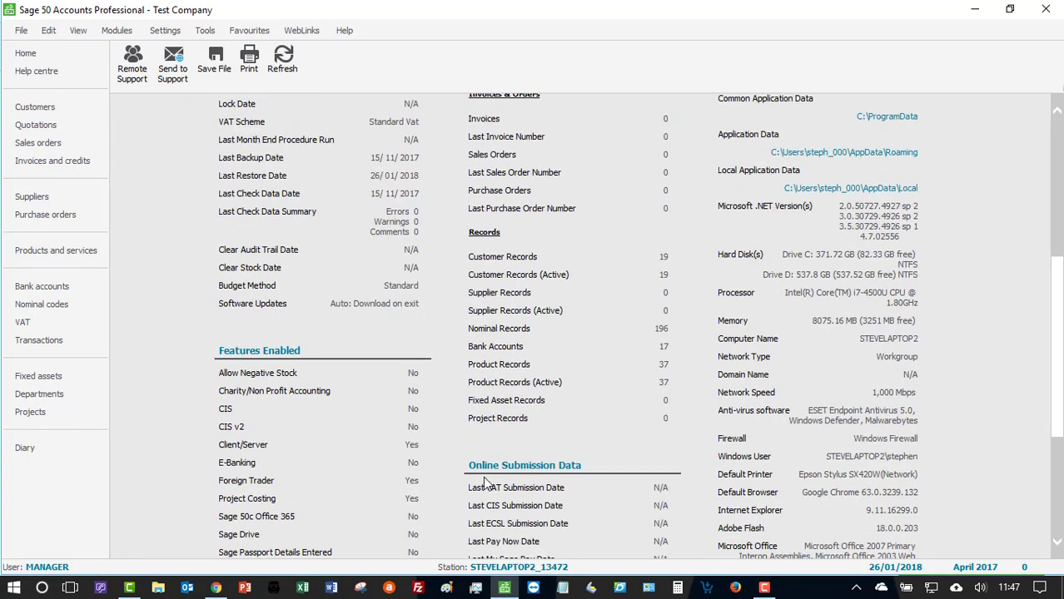
scroll(233, 431, down, 3)
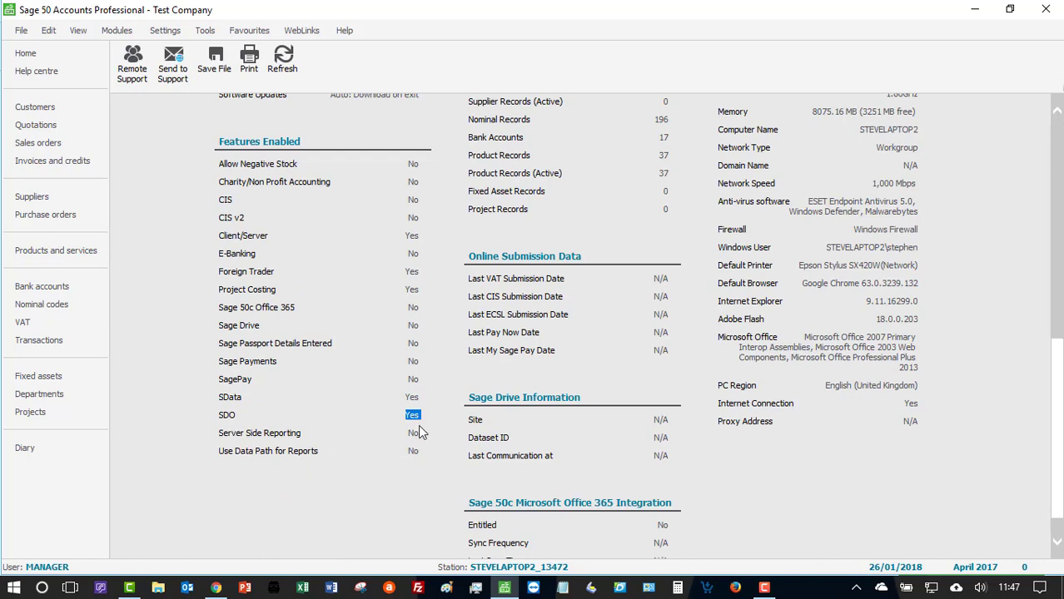
- Open the User Access Rights list from the company settings
scroll(419, 427, up, 10)
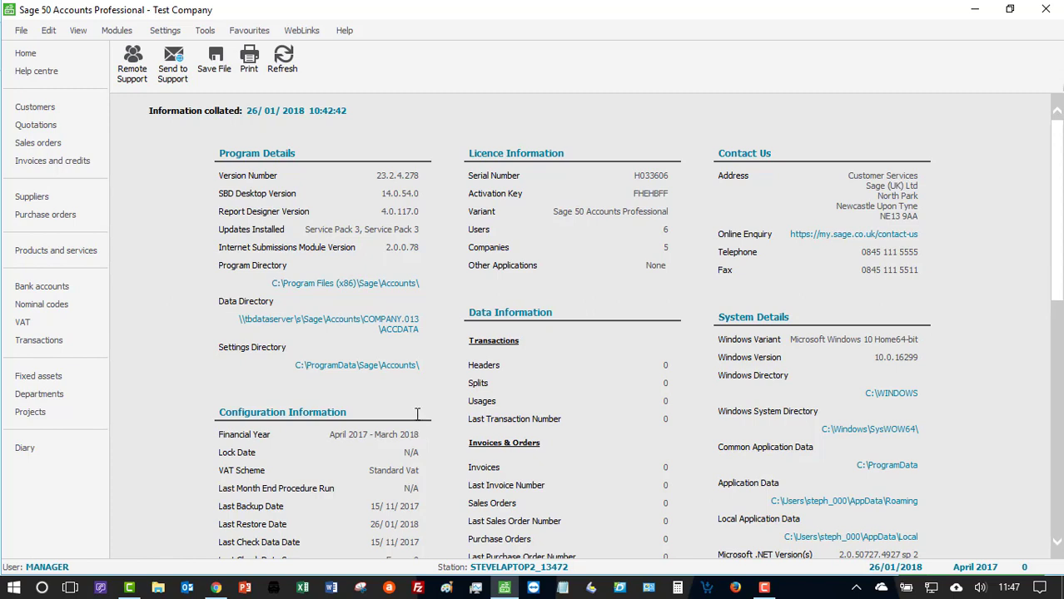
click(163, 33)
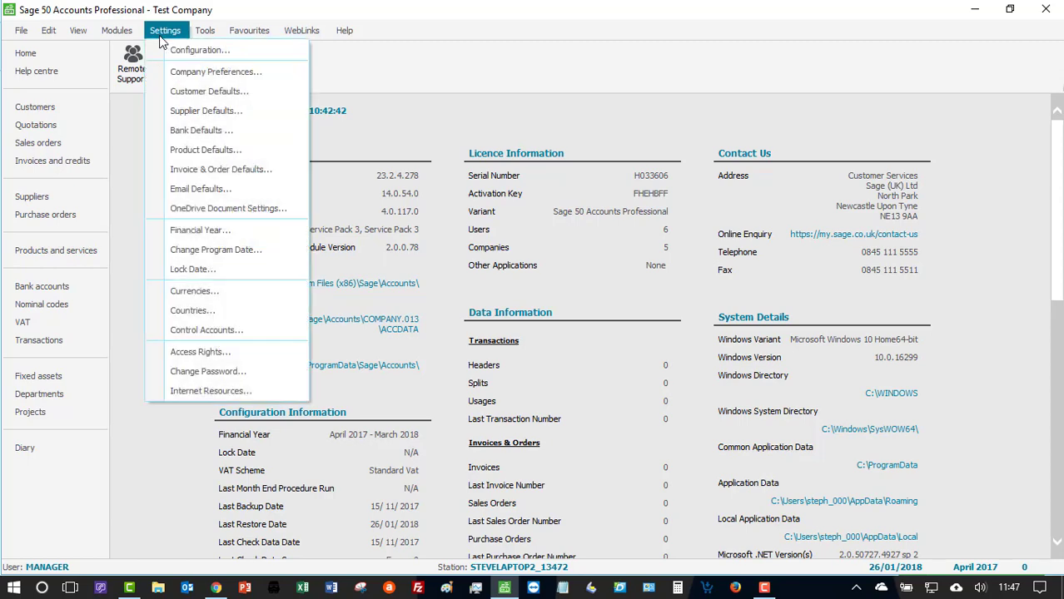
click(222, 352)
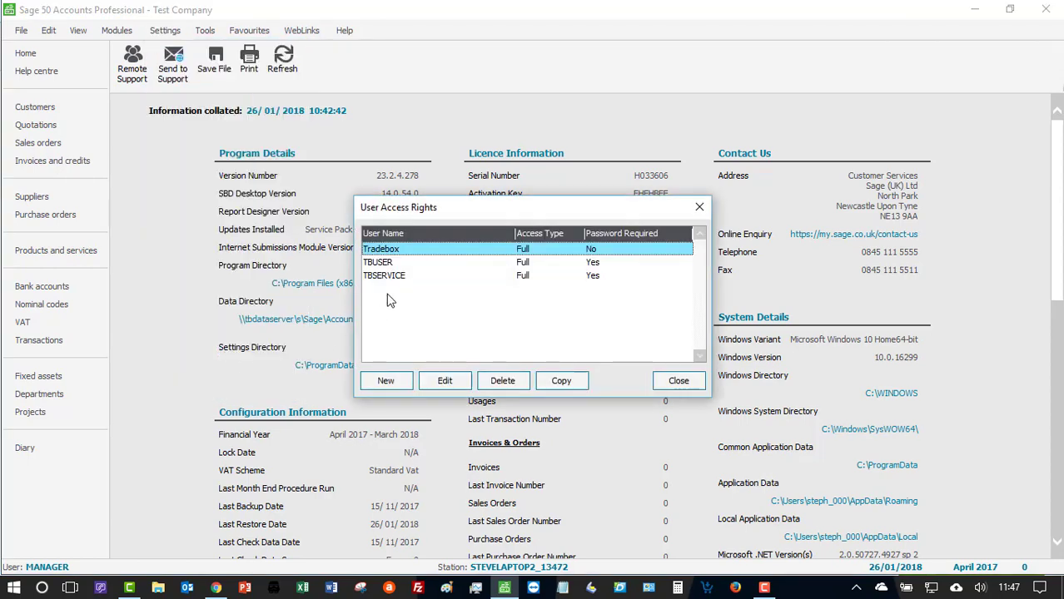
- Check the TBUSER and TBSERVICE entries, then switch to Chrome and review the required user names in the Configuring Sage guide
click(387, 265)
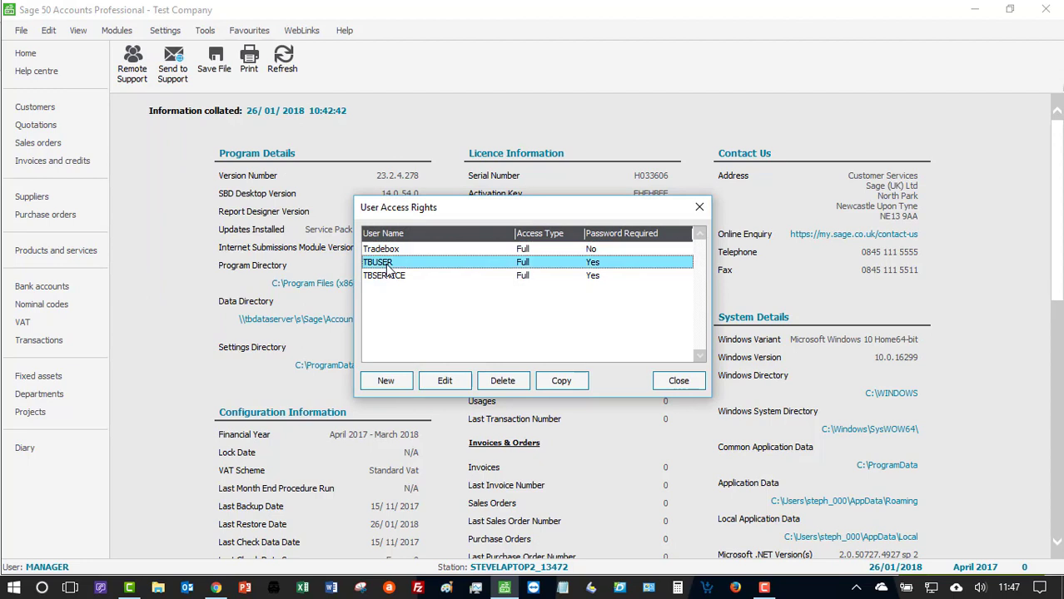
click(390, 278)
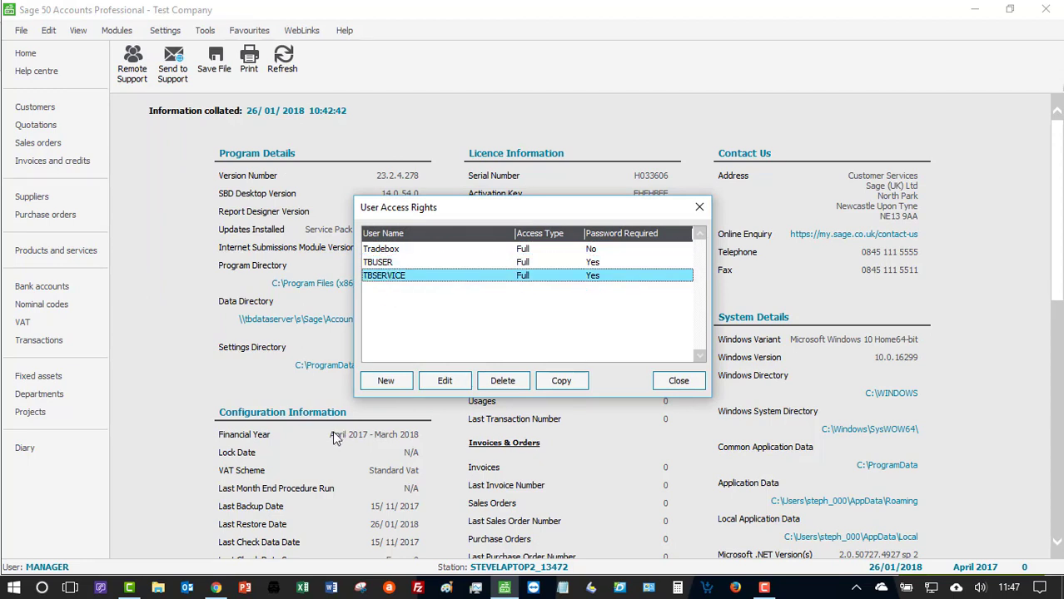
key(alt+Tab)
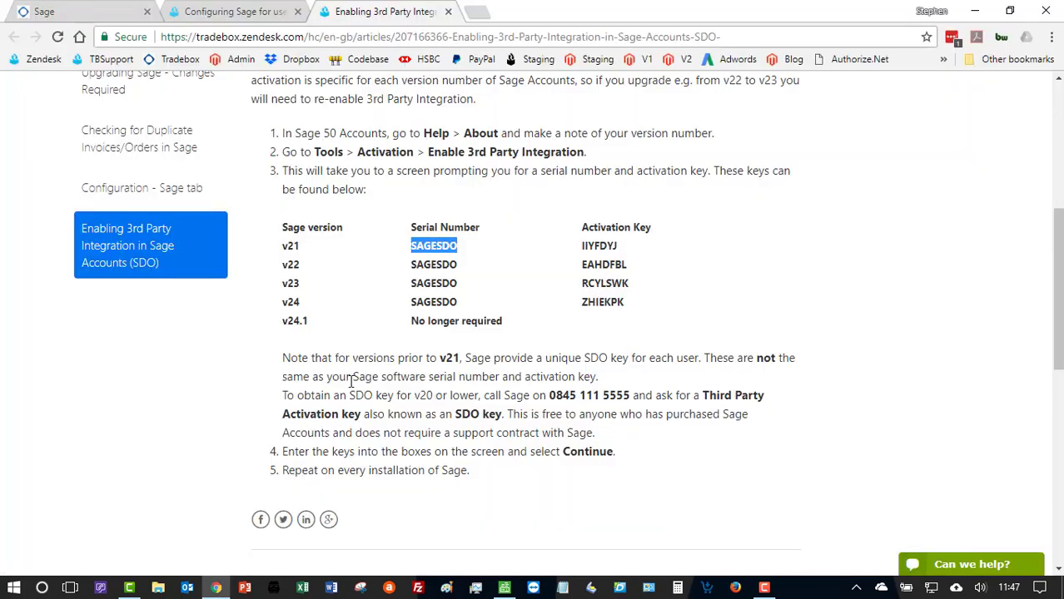
click(254, 11)
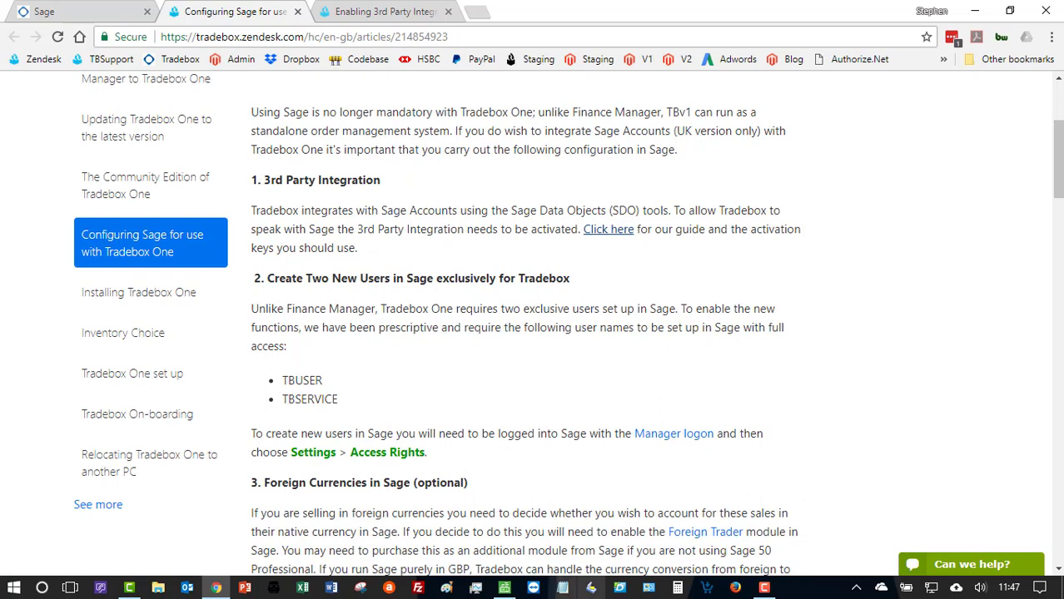
- Switch back to Sage 50, view the access options on a blank new-user form and cancel it
click(507, 588)
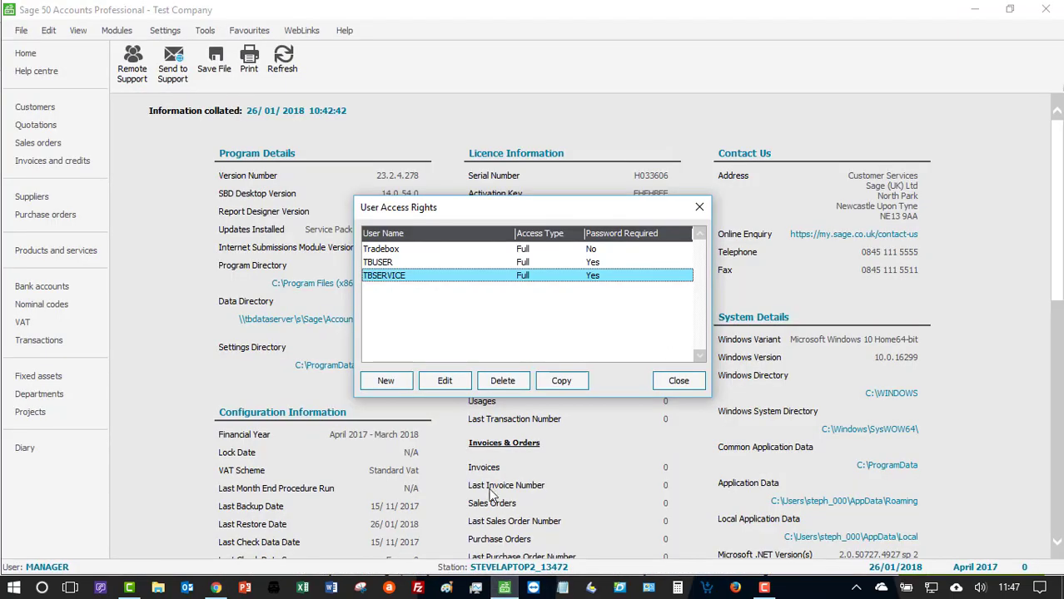
click(378, 386)
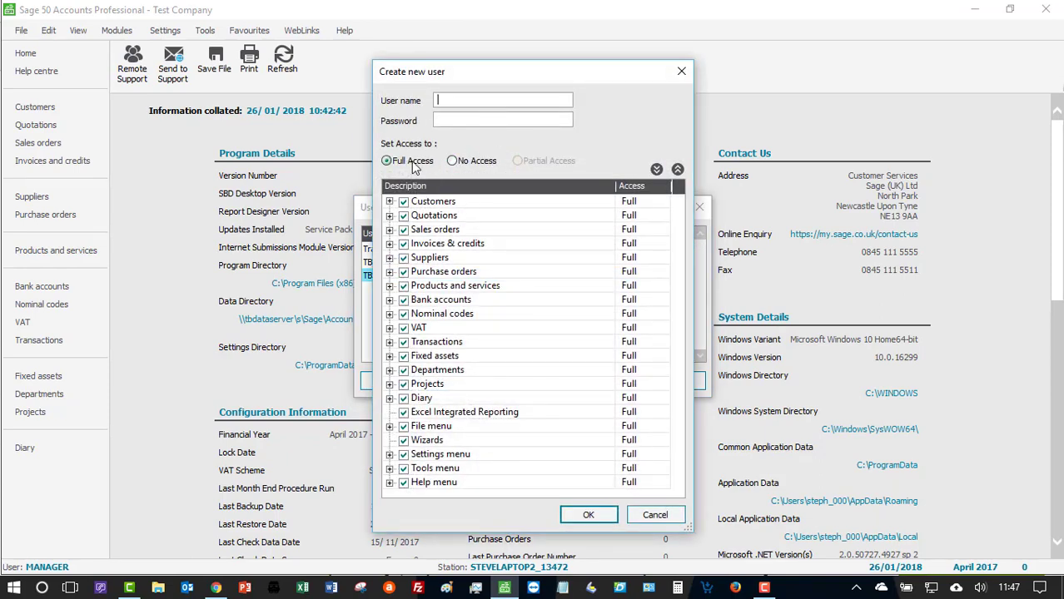
click(666, 516)
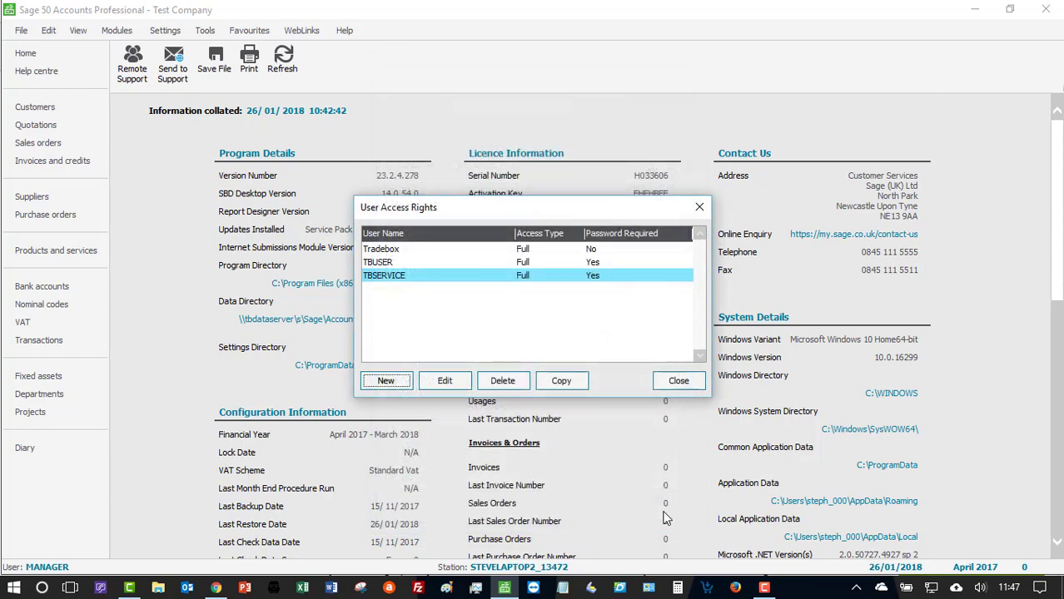
- Recheck the TBUSER and TBSERVICE entries and close the User Access Rights list
click(381, 262)
click(382, 275)
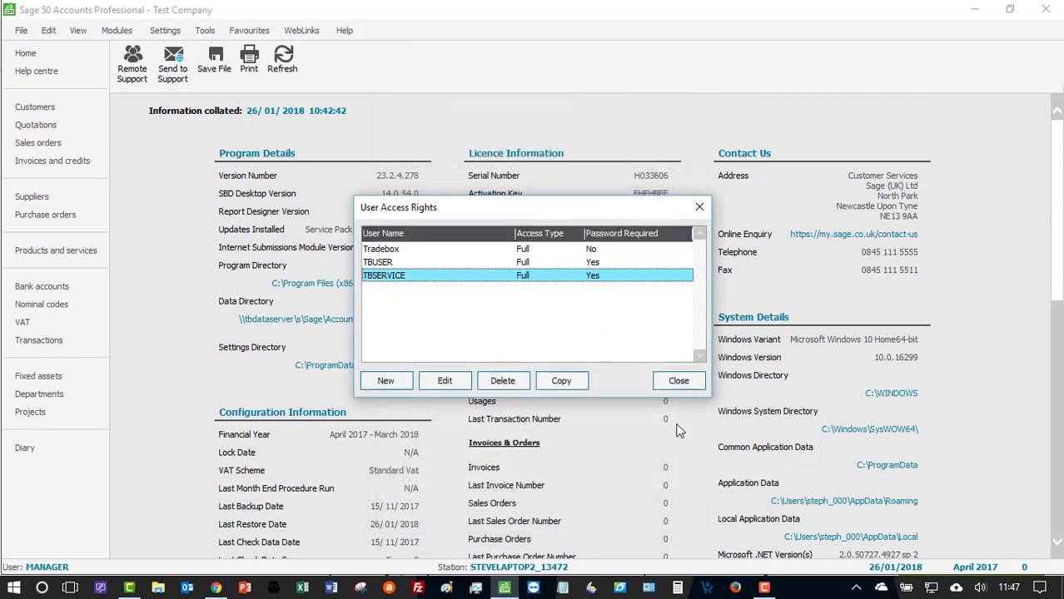
click(678, 381)
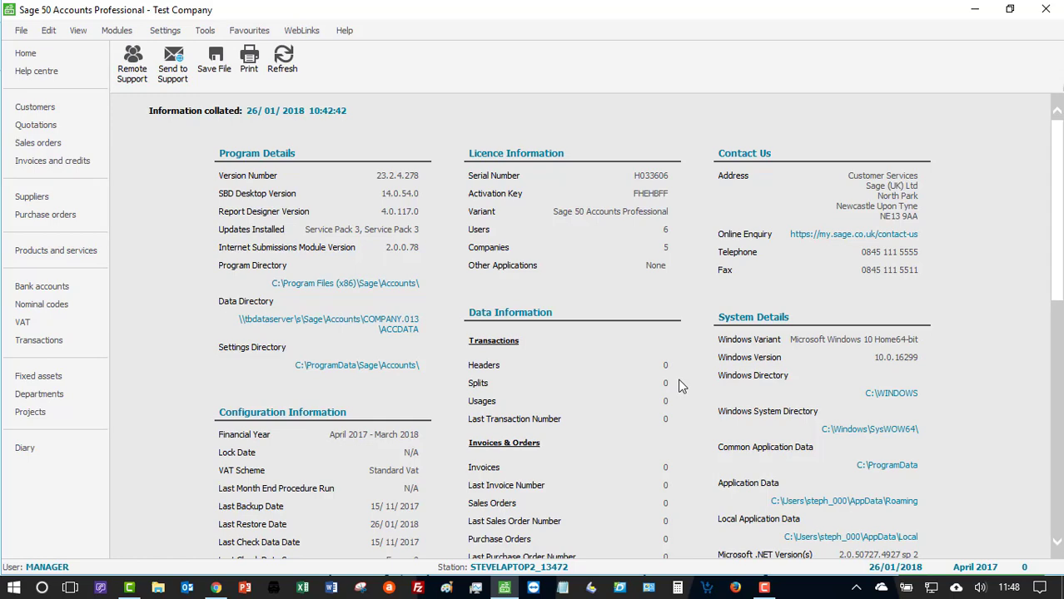
- Check the Foreign Trader entry under Features Enabled in the system information
scroll(125, 325, down, 10)
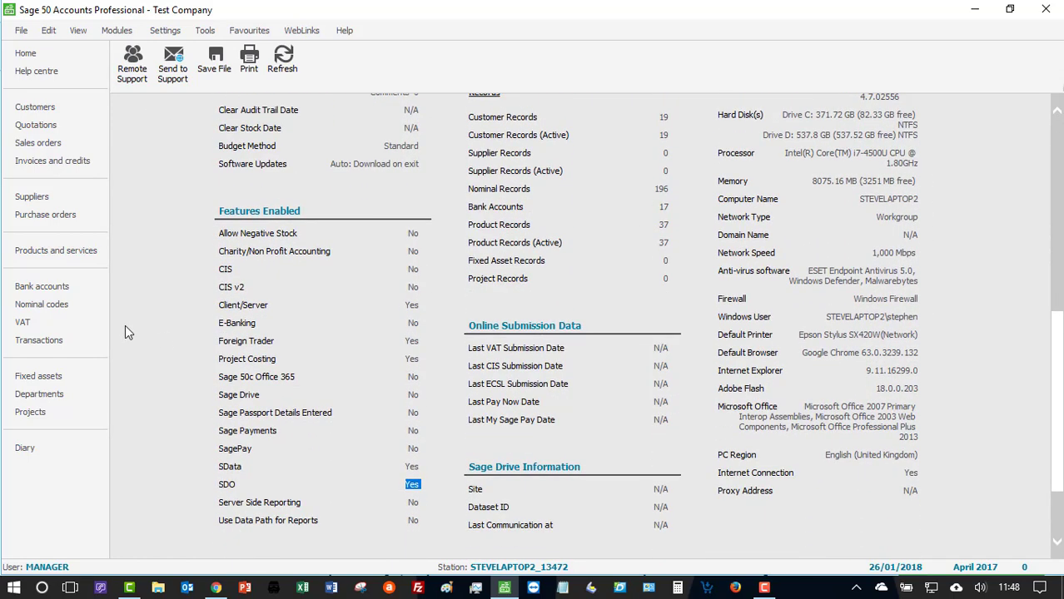
click(221, 341)
mouse_move(274, 343)
mouse_down()
mouse_move(219, 343)
mouse_move(275, 342)
mouse_up()
drag(421, 343, 391, 343)
scroll(391, 356, up, 10)
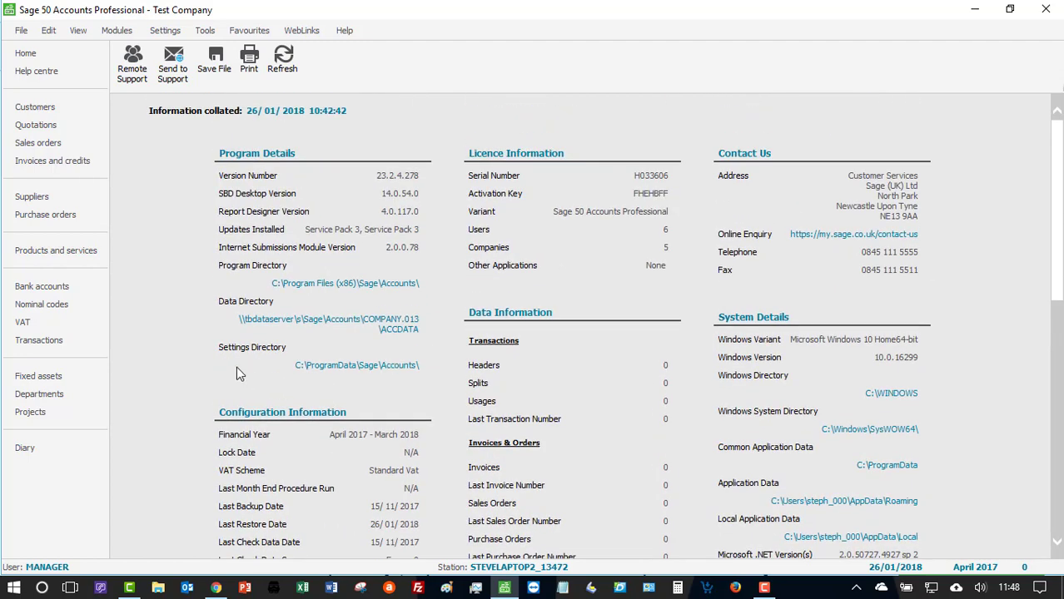
- Open the customer list and go through the Amazon, eBay and web sales accounts
click(46, 114)
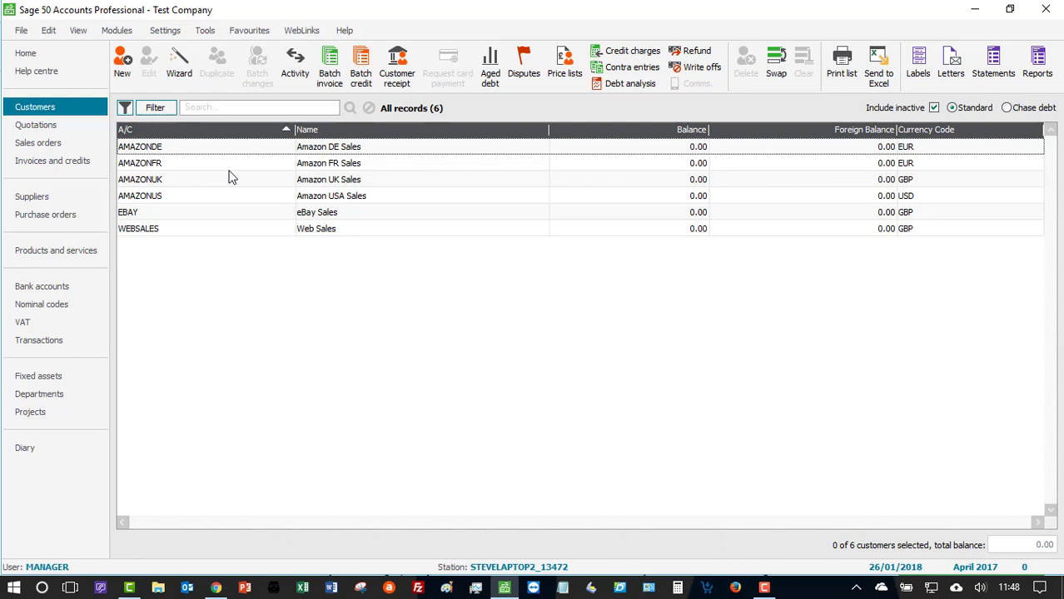
click(164, 163)
click(167, 178)
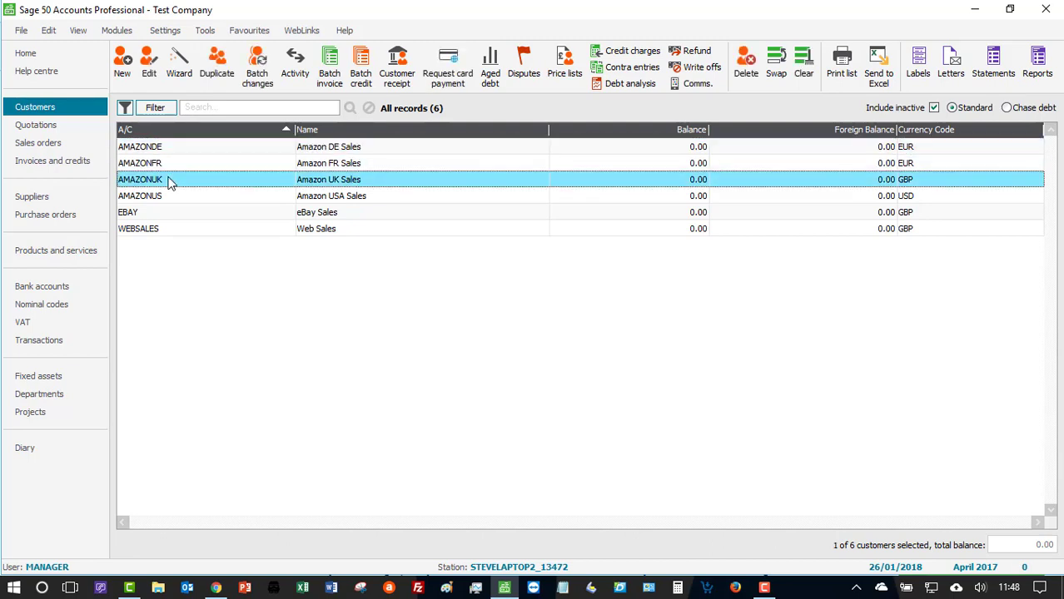
click(169, 202)
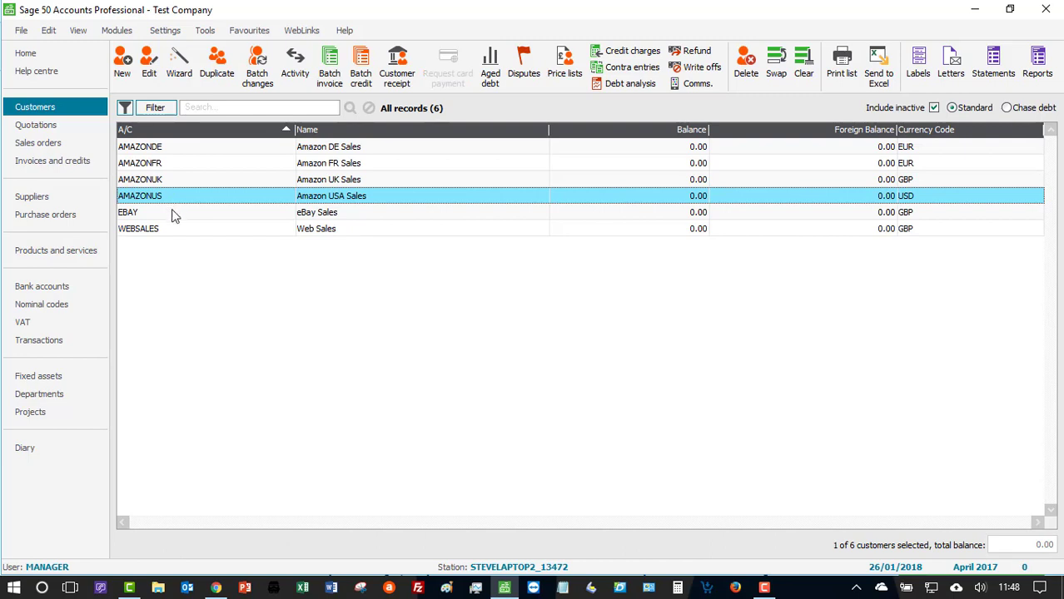
click(171, 214)
click(174, 229)
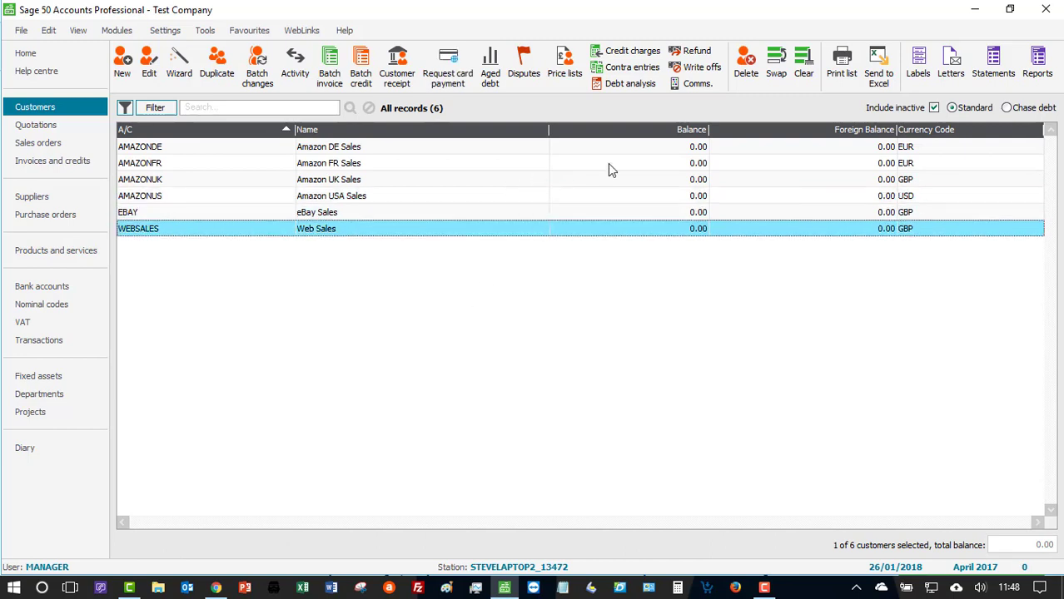
- Compare the currency codes of the Amazon DE, Amazon FR, eBay and Amazon USA customer accounts
click(933, 150)
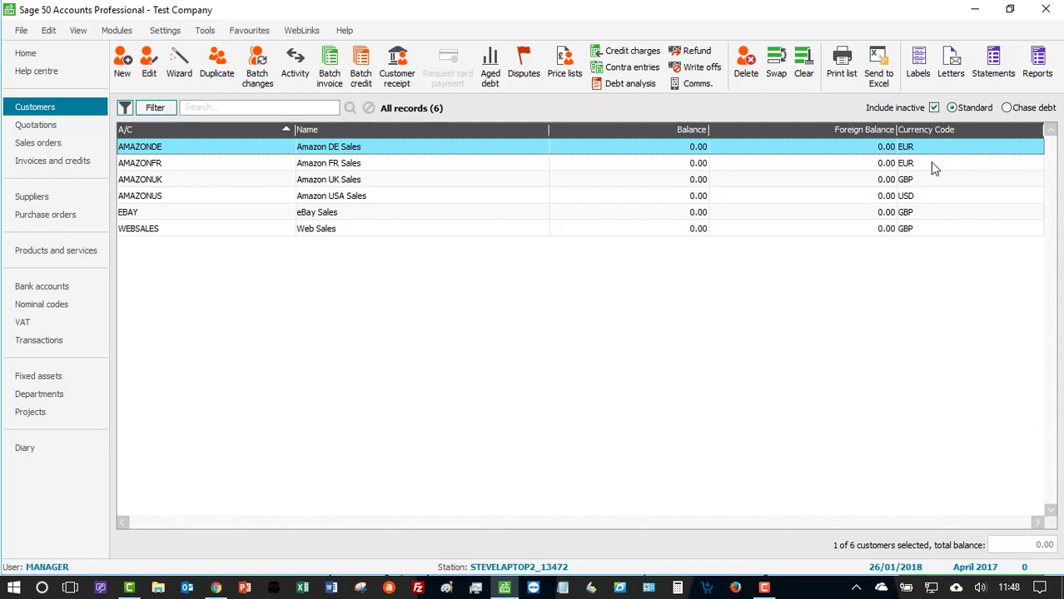
click(932, 166)
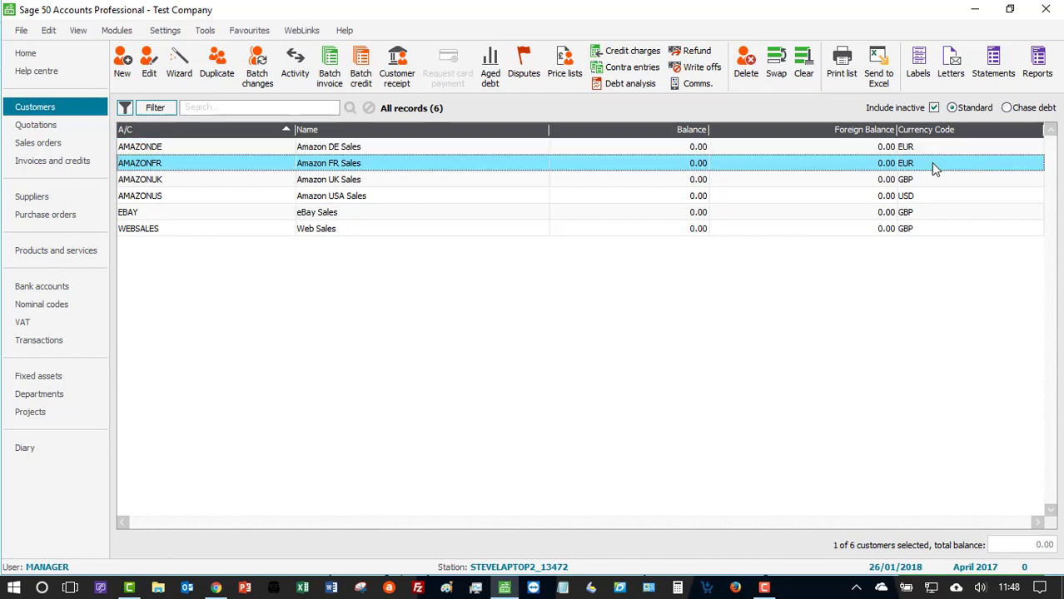
click(939, 210)
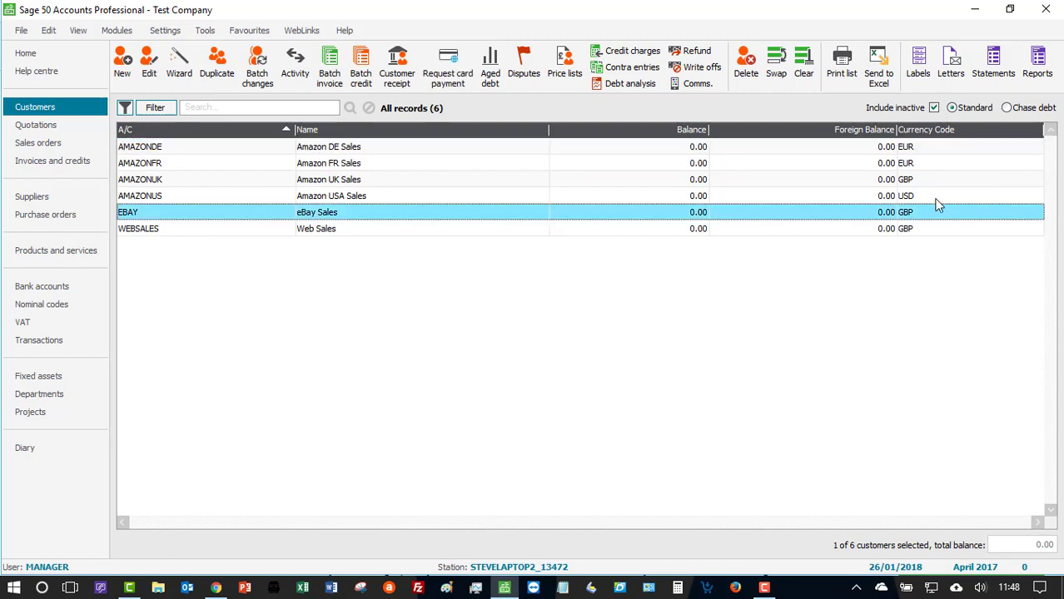
click(935, 198)
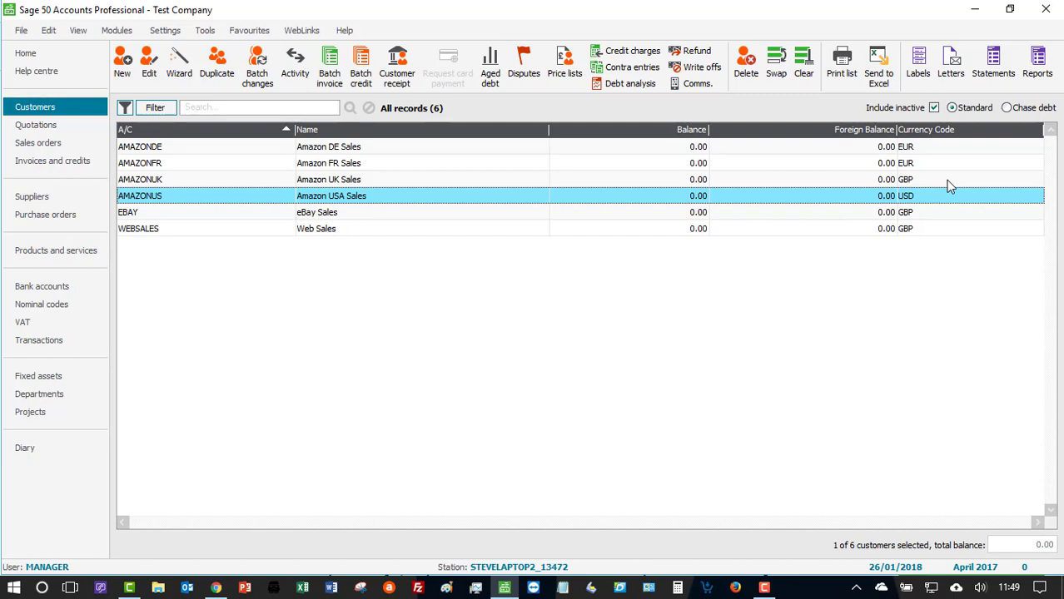
- Open the bank accounts list and go through the Amazon, Sage Pay, PayPal and World Pay accounts
click(74, 285)
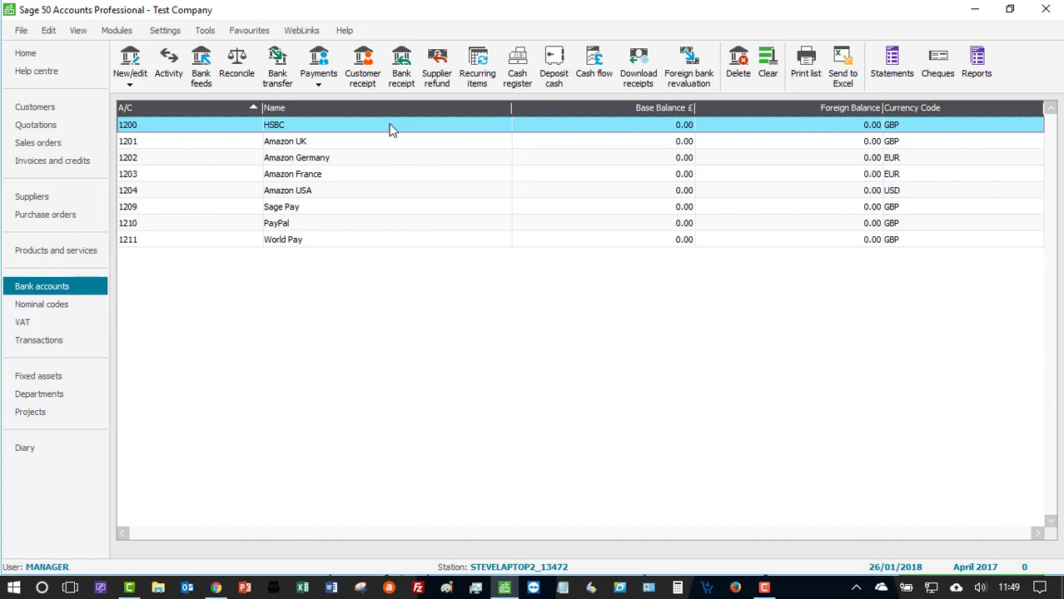
click(317, 144)
click(317, 158)
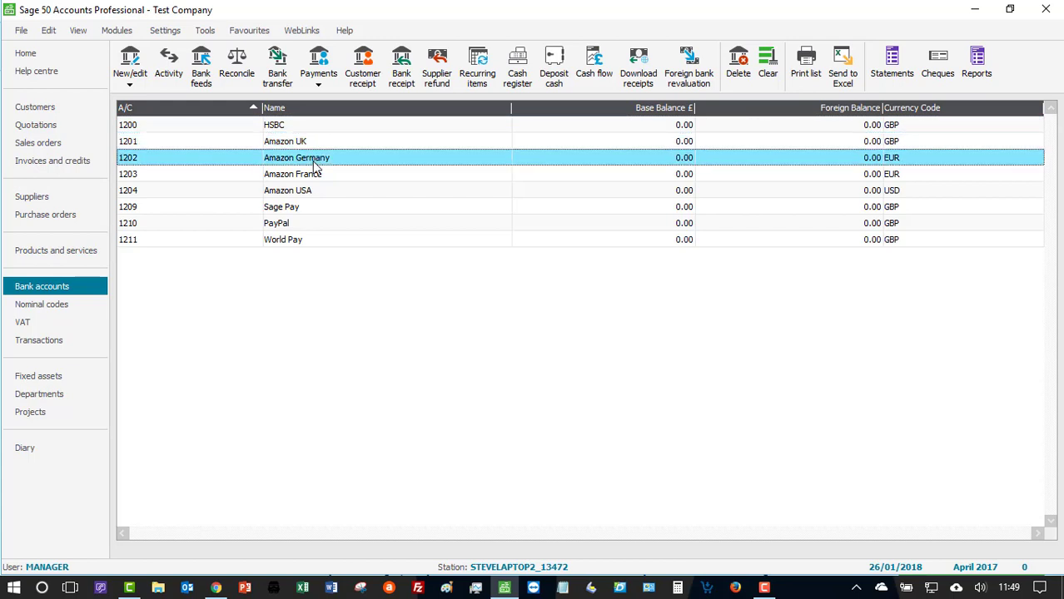
click(317, 177)
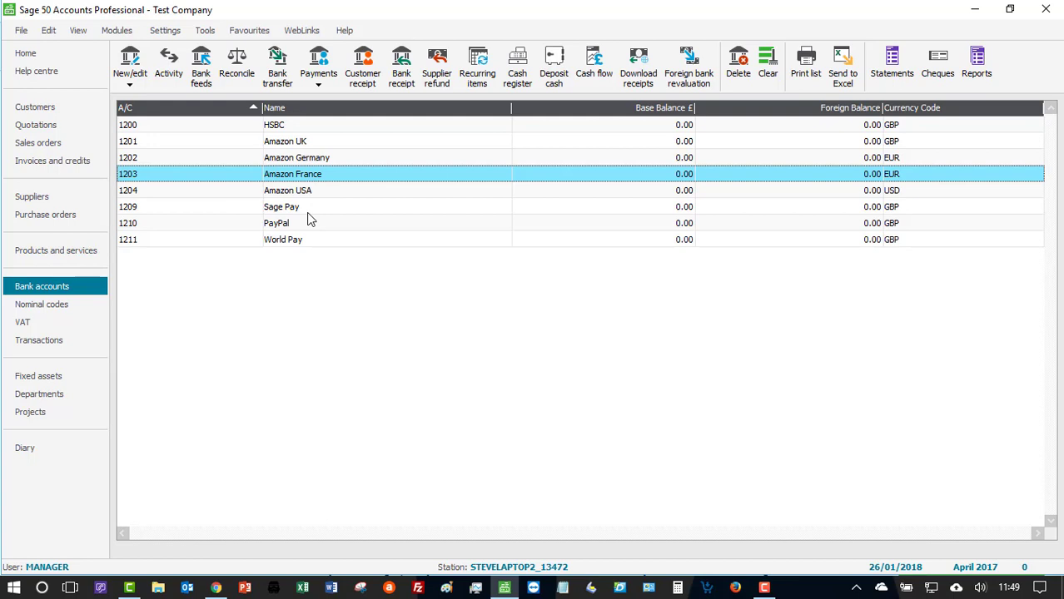
click(307, 211)
click(305, 227)
click(304, 242)
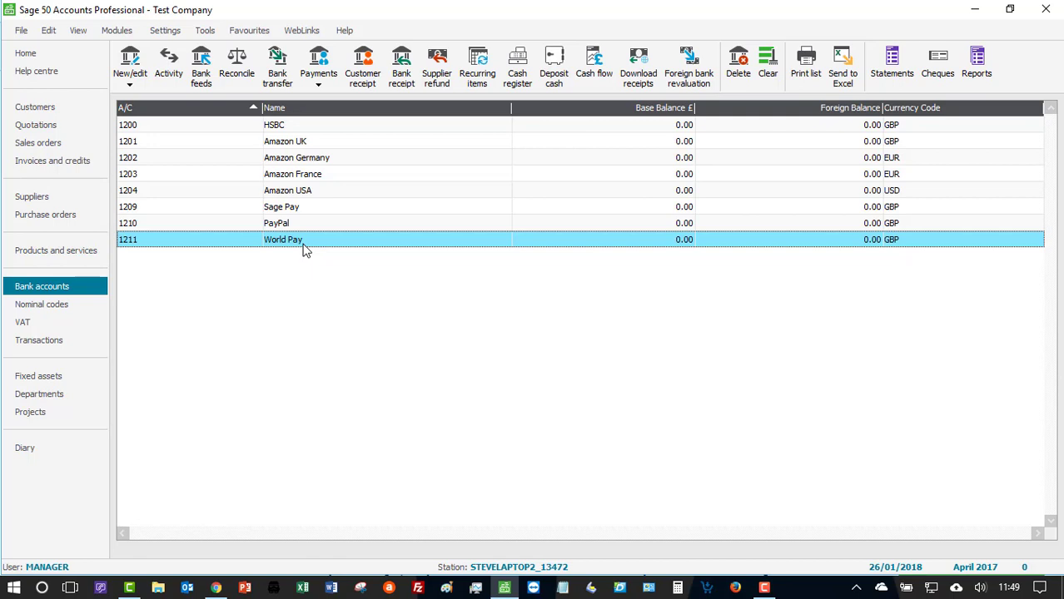
- Review the PayPal and Sage Pay bank accounts again, and compare the HSBC account with Amazon UK
click(302, 223)
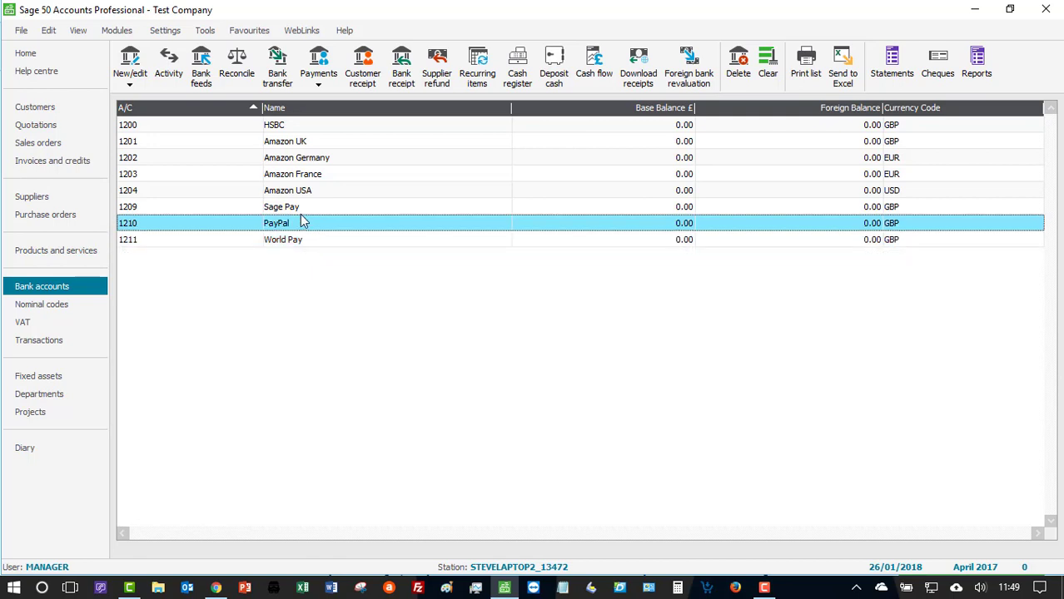
click(304, 209)
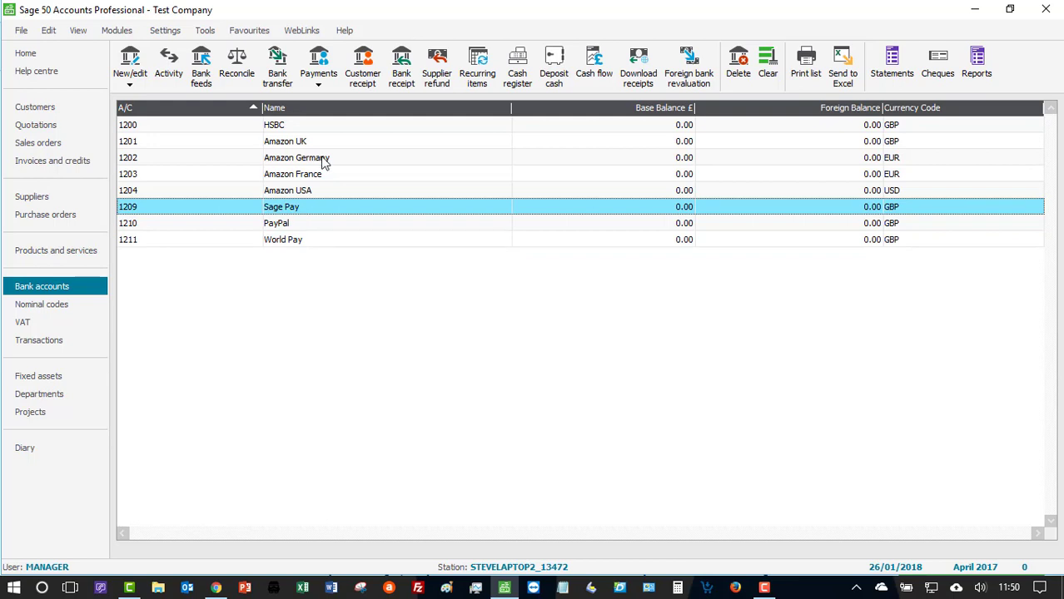
click(327, 129)
click(324, 144)
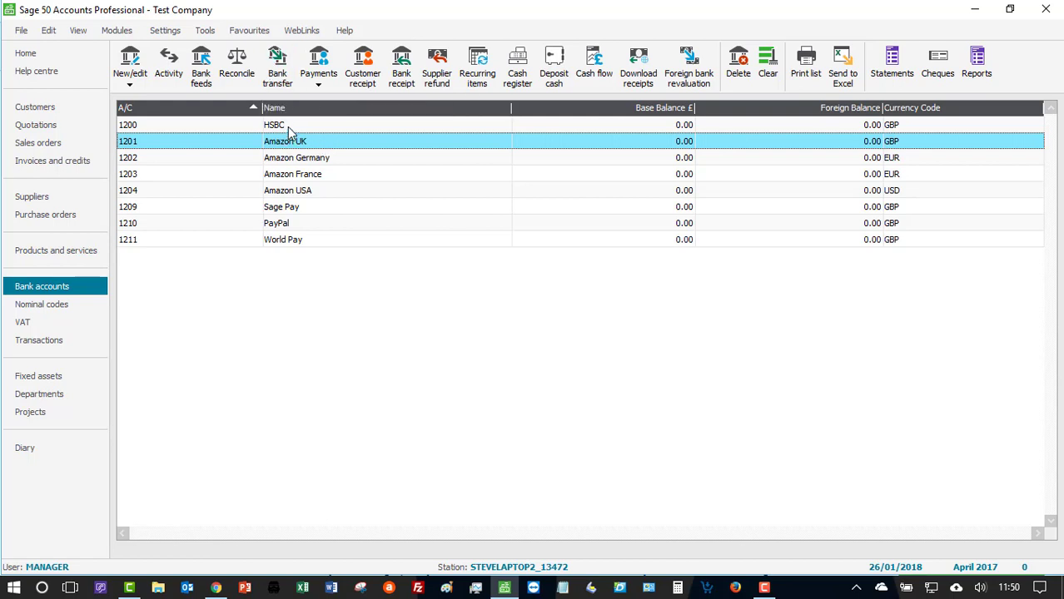
click(290, 129)
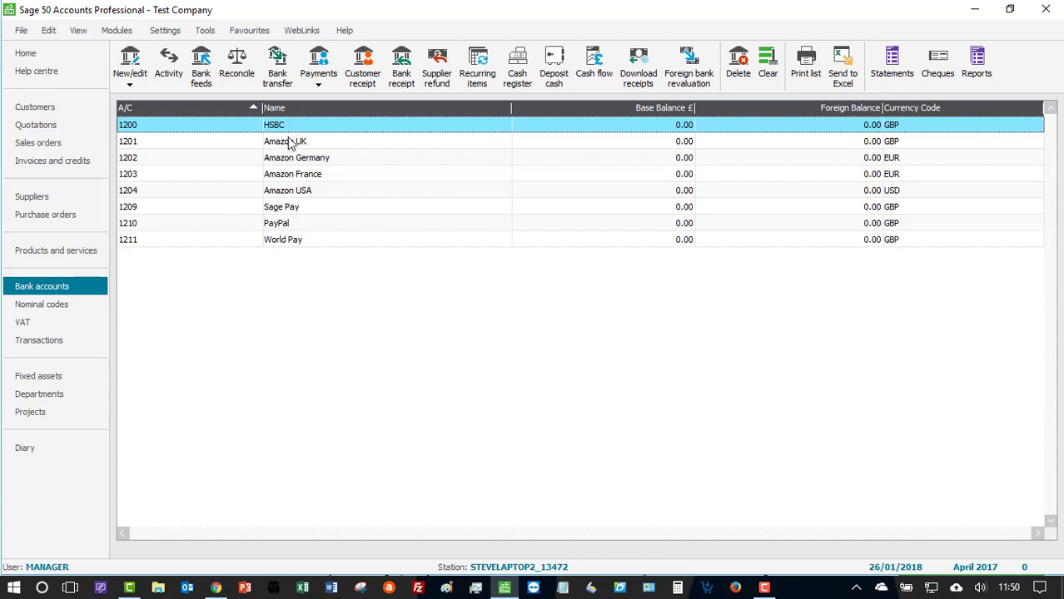
click(290, 143)
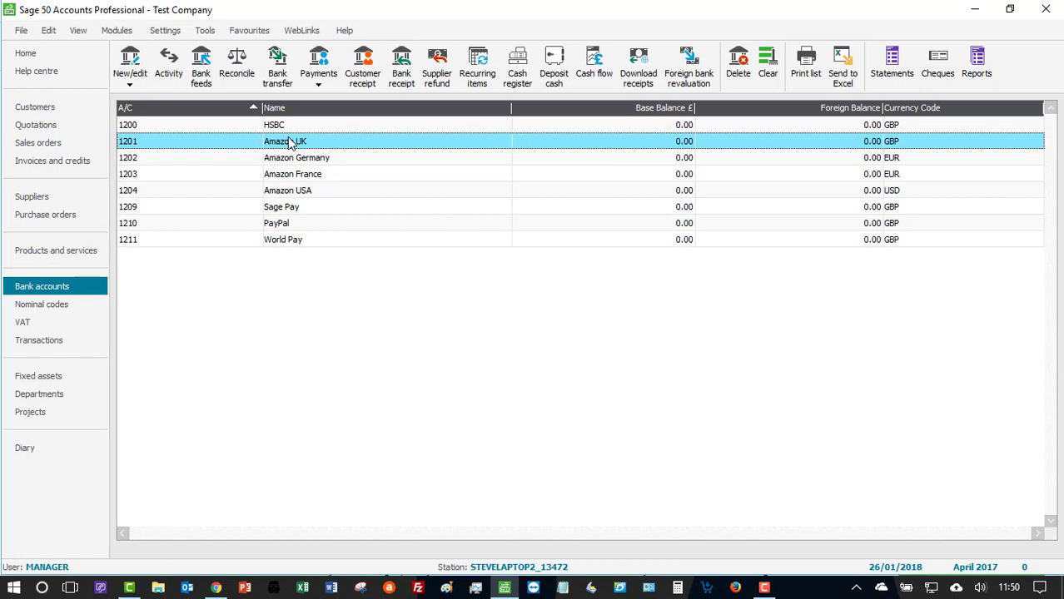
- Open the nominal codes list and examine the sales channel codes from eBay Sales (4000) to Website Sales (4005)
click(72, 308)
scroll(196, 345, down, 5)
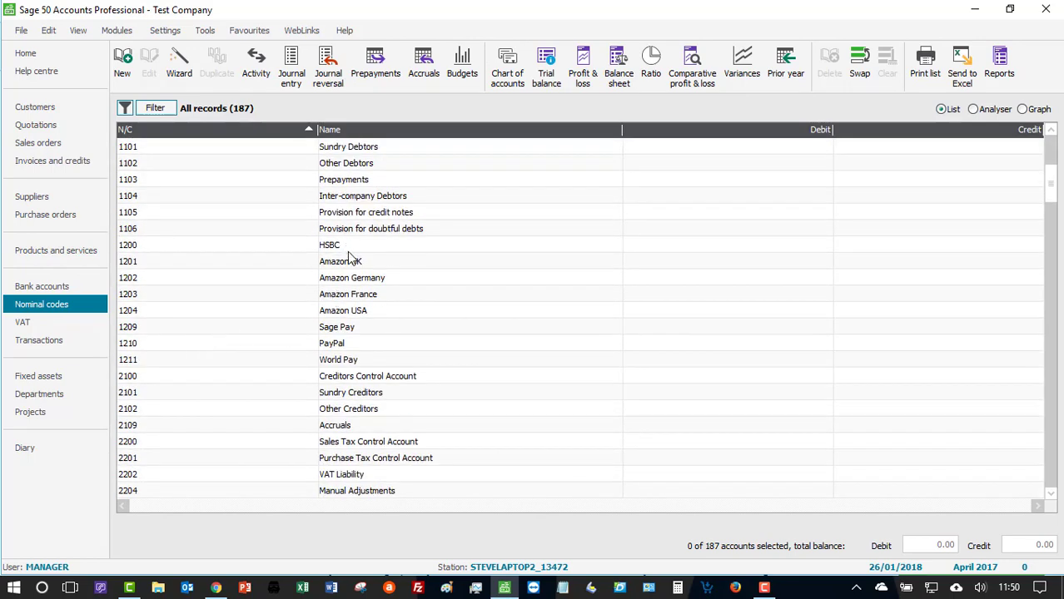
scroll(348, 283, down, 8)
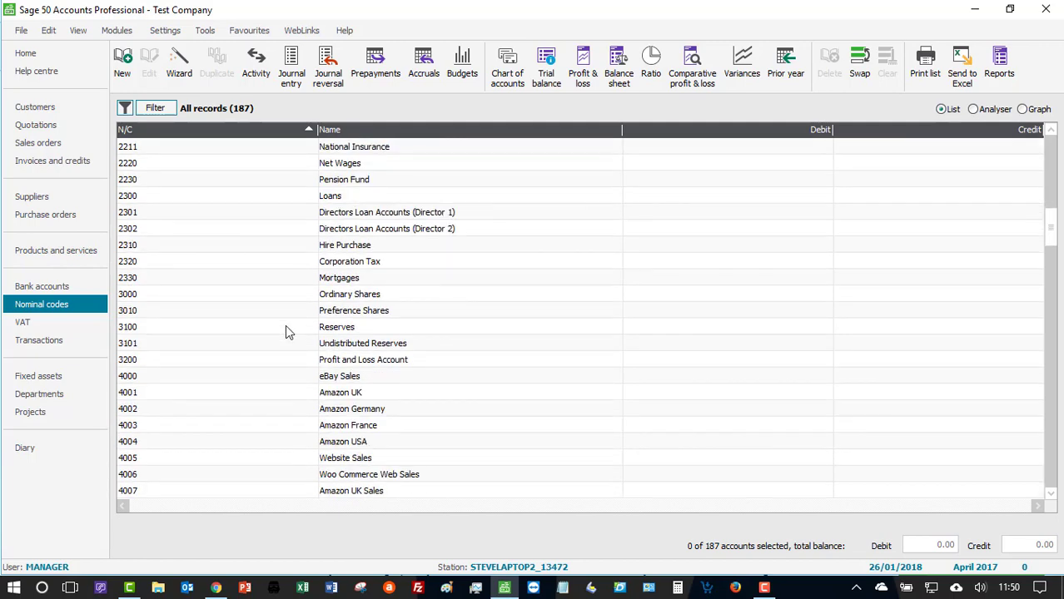
click(365, 380)
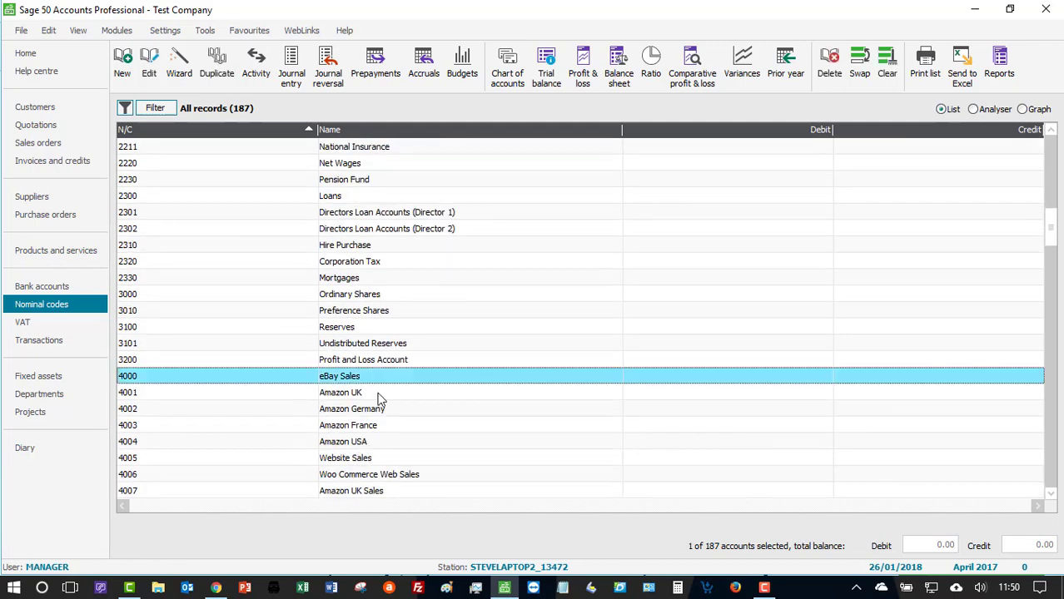
click(379, 394)
click(382, 412)
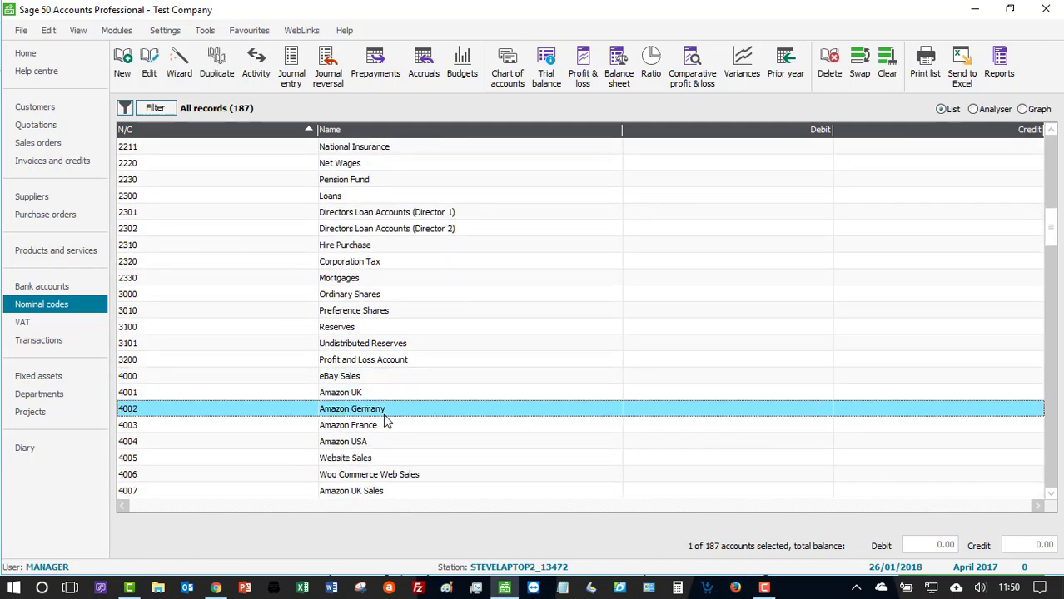
click(386, 458)
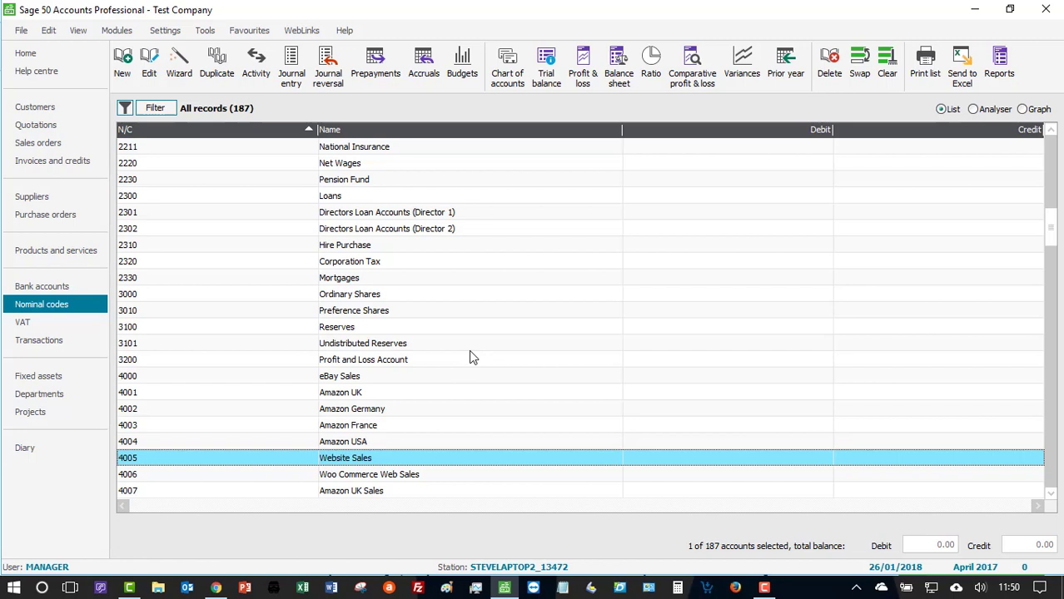
- Open the product record for BOARD001 from the products and services list
click(61, 258)
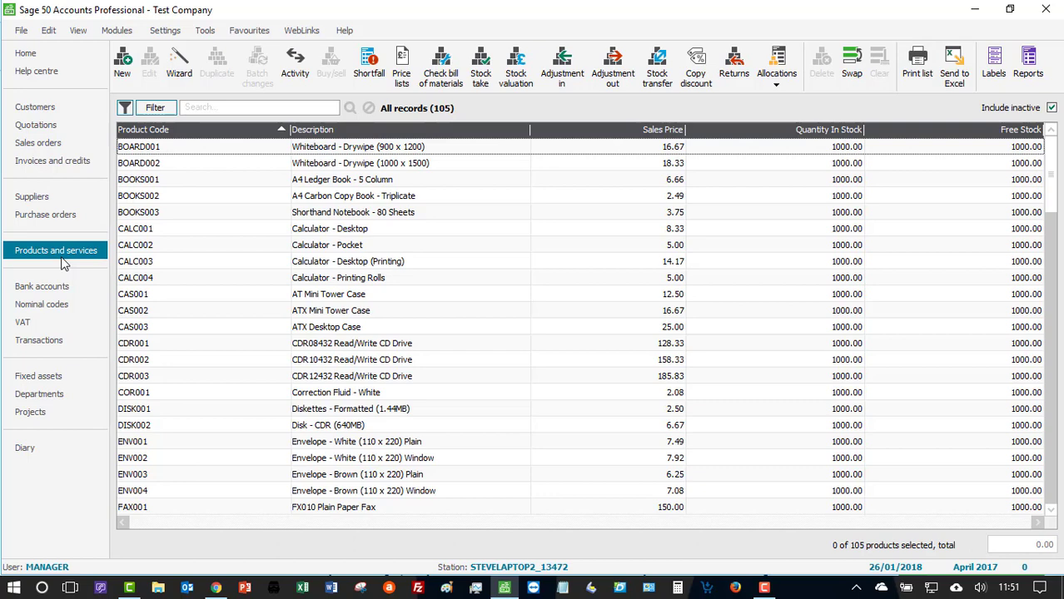
double_click(177, 148)
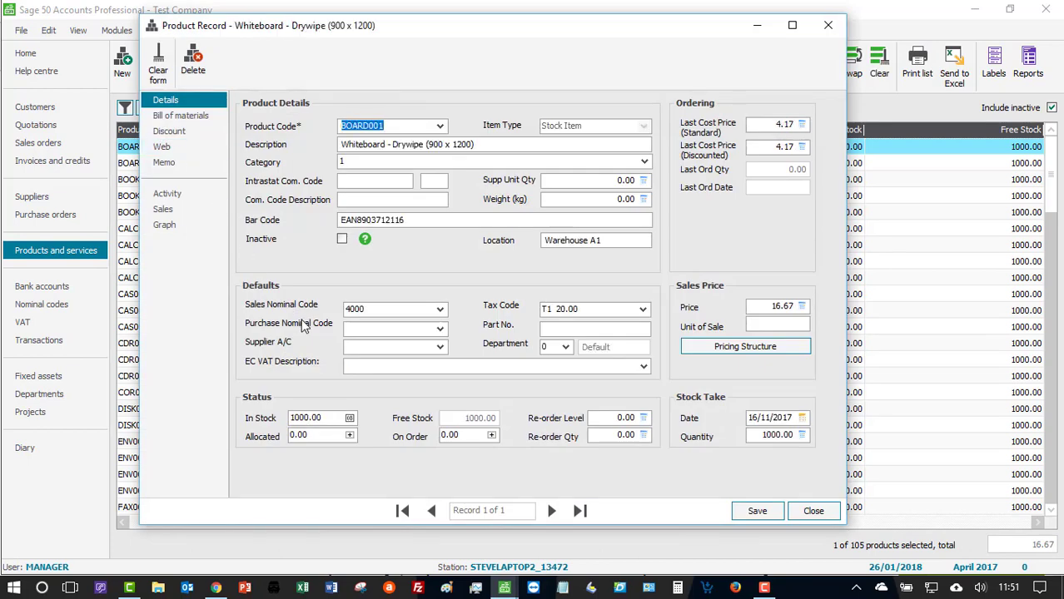
- Check the sales nominal code in the BOARD001 record, close it, and look over BOARD002 and BOOKS001 in the products list
click(374, 310)
click(811, 511)
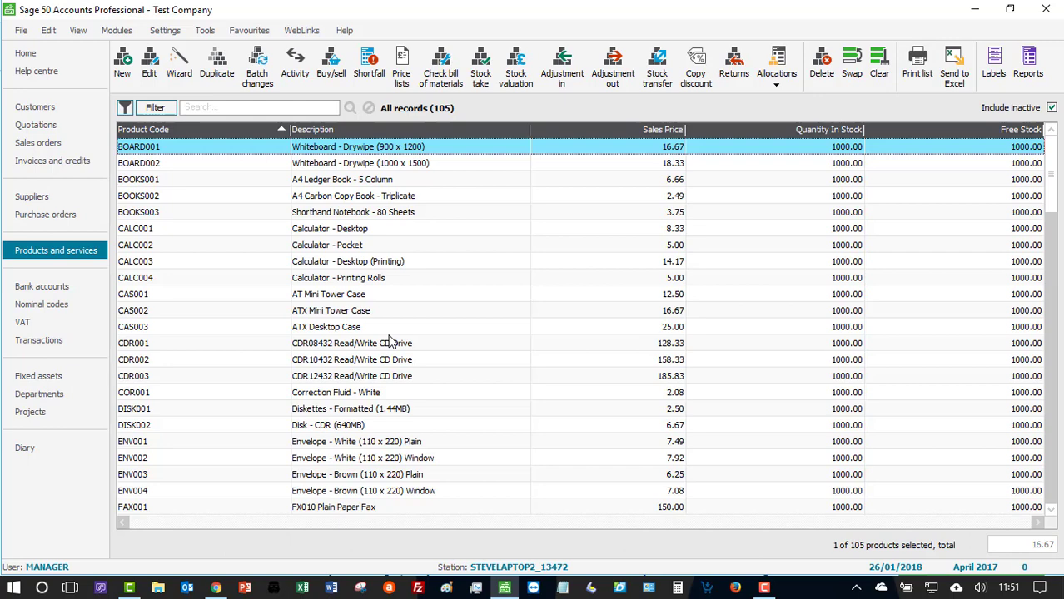
click(157, 165)
click(157, 184)
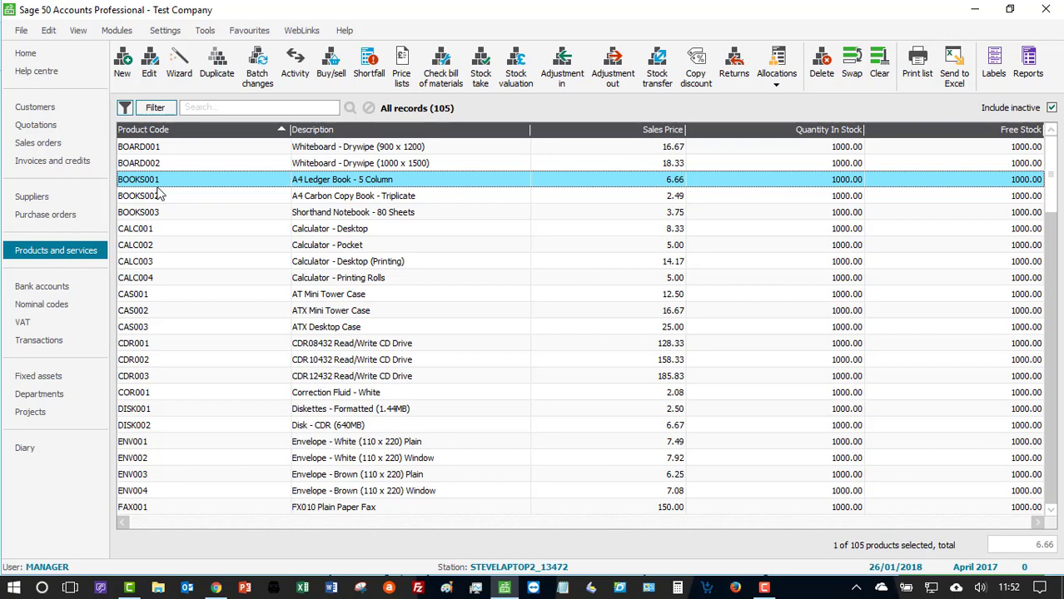
- Open the invoices and credits list and check the column choices for Customer Order No and Order Taken By
click(60, 166)
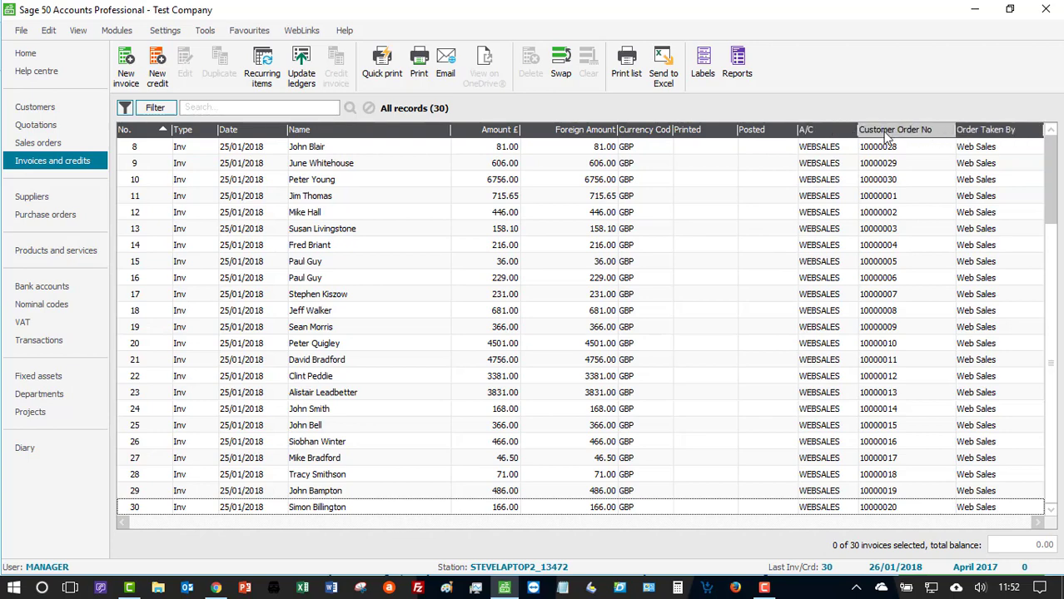
right_click(827, 131)
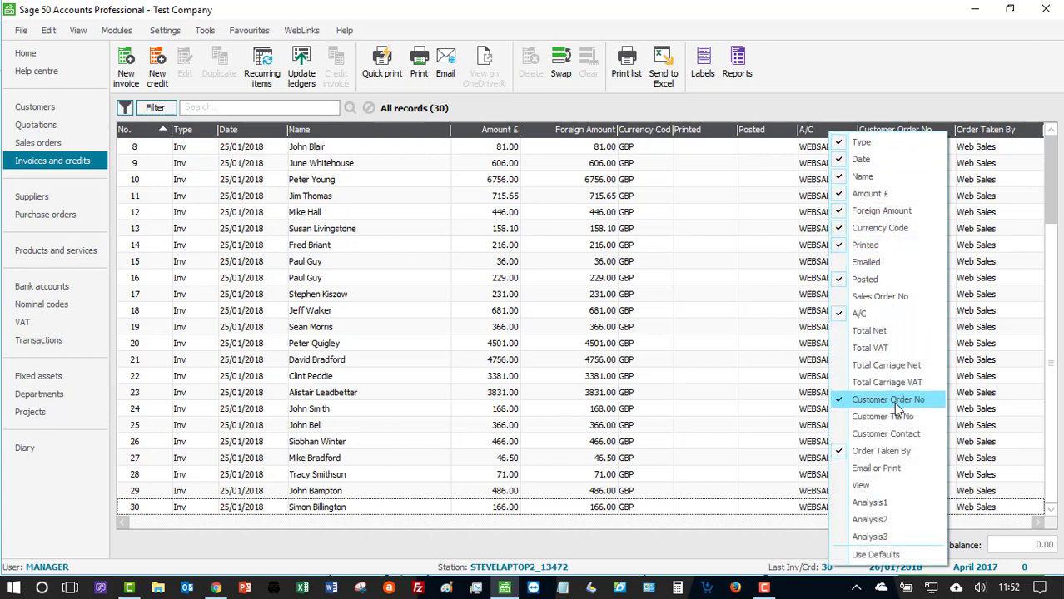
click(743, 398)
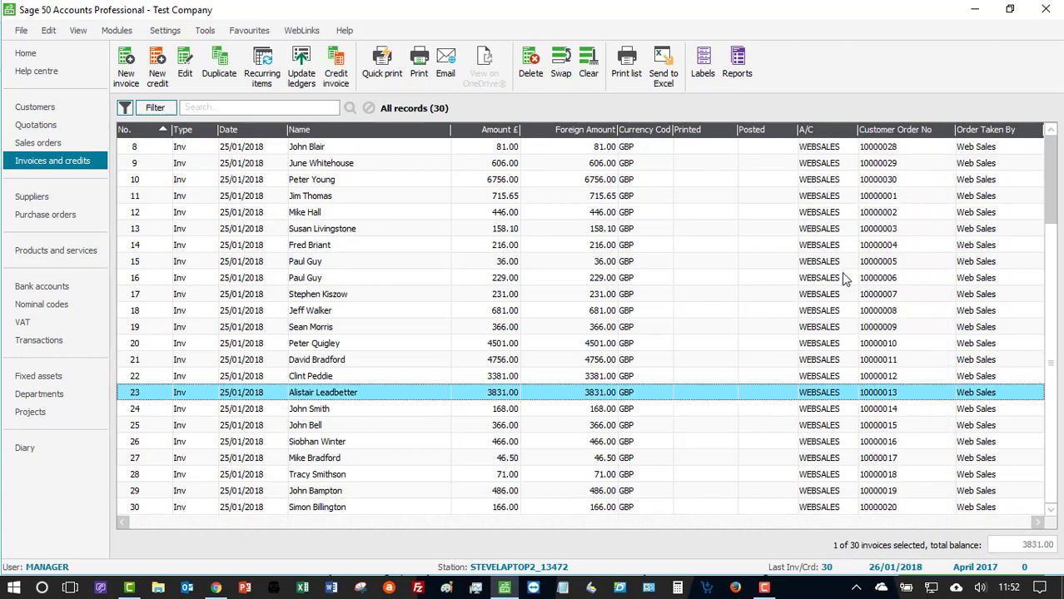
- Examine the Customer Order No and Order Taken By columns for invoices 8 to 14
click(889, 150)
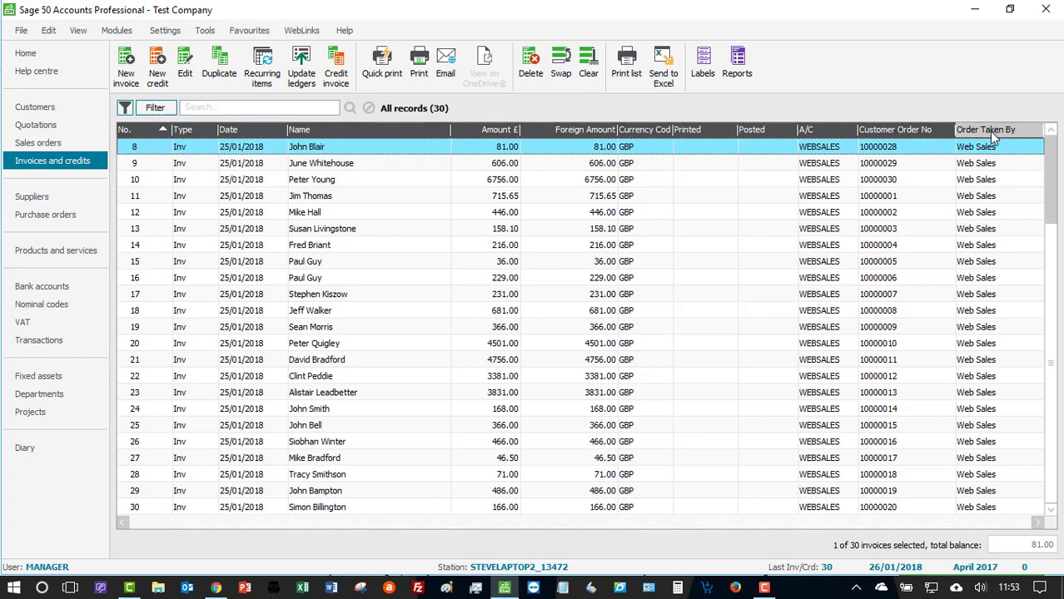
click(991, 164)
click(992, 179)
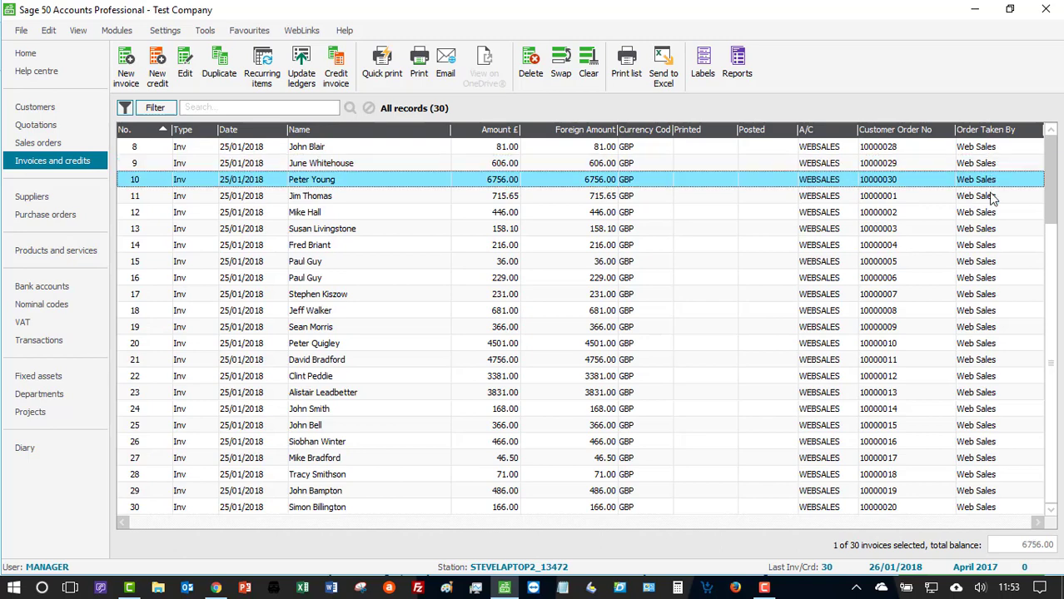
click(991, 196)
click(989, 213)
click(989, 230)
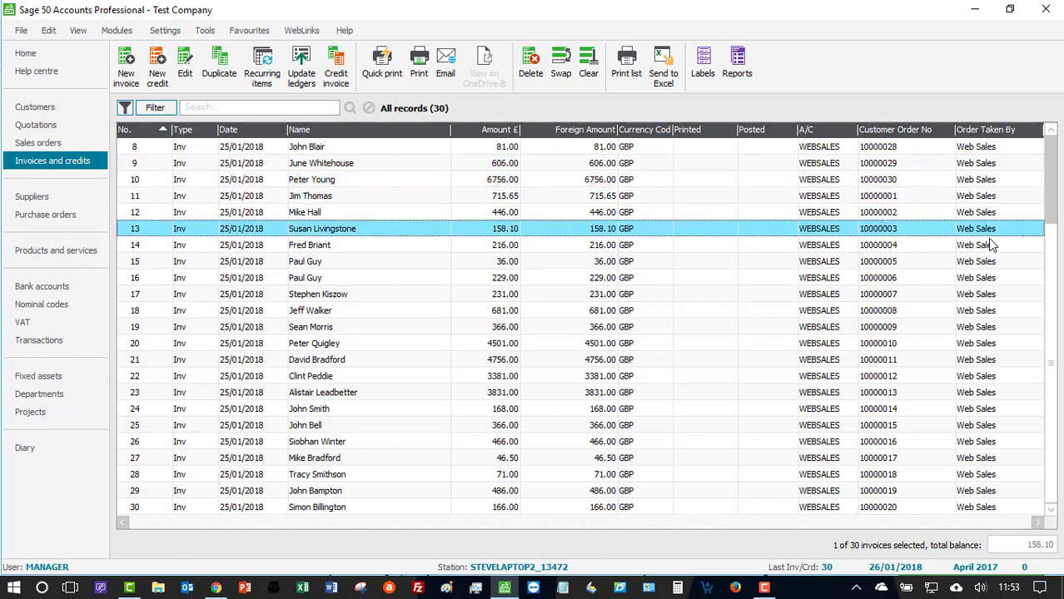
click(989, 245)
click(989, 213)
click(989, 196)
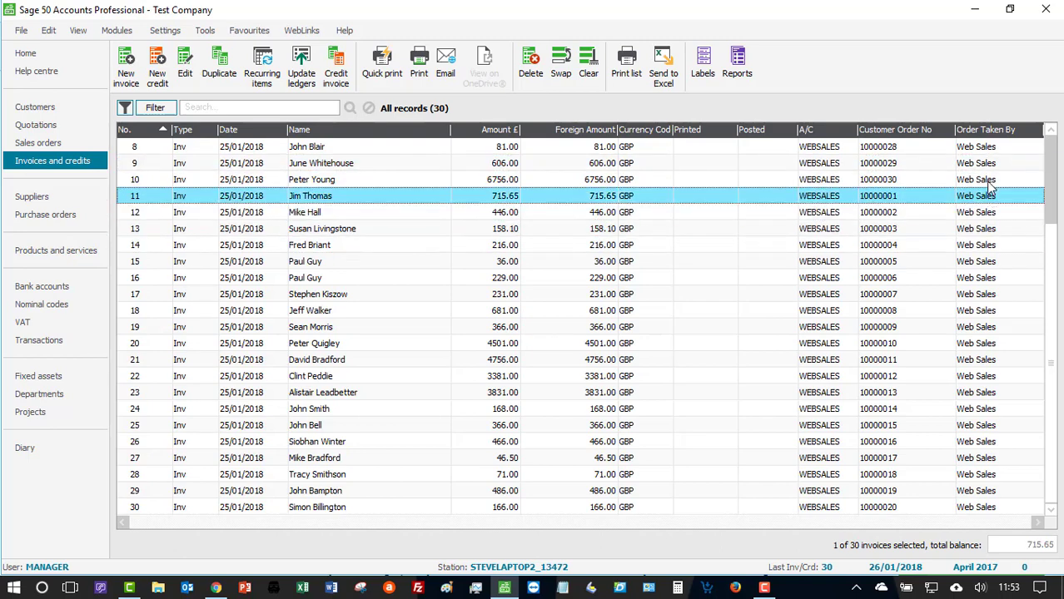
click(989, 178)
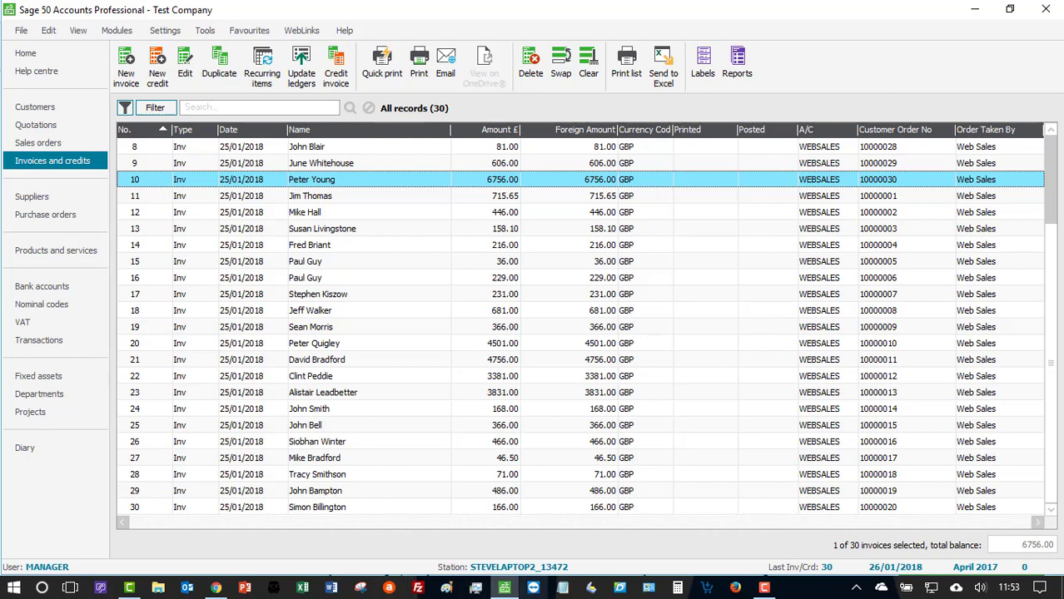
- Switch to Chrome, go to the Tradebox website home page and open its Support section
click(224, 590)
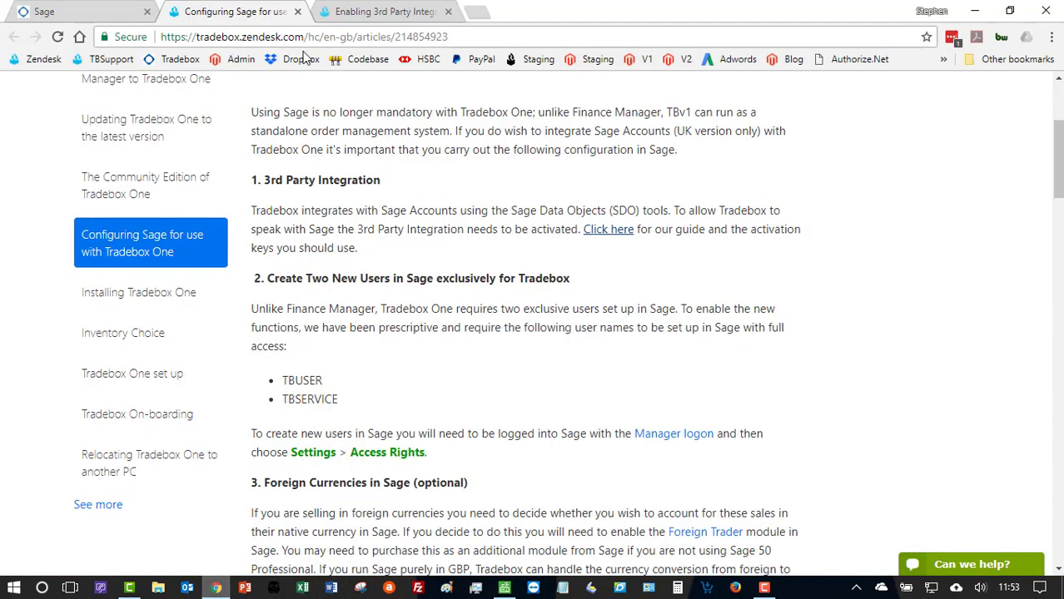
click(104, 11)
click(165, 133)
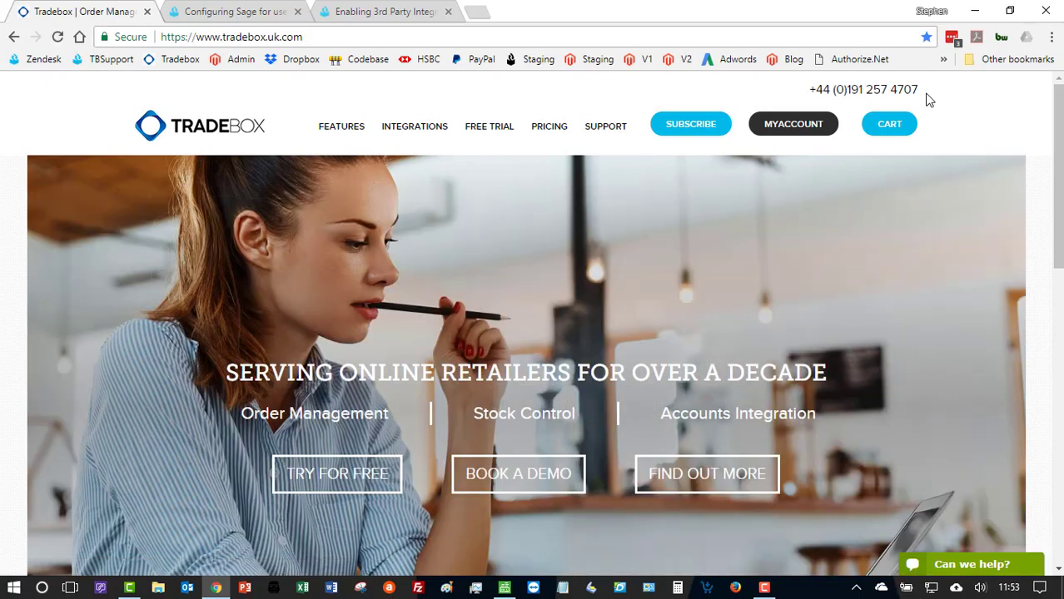
click(595, 130)
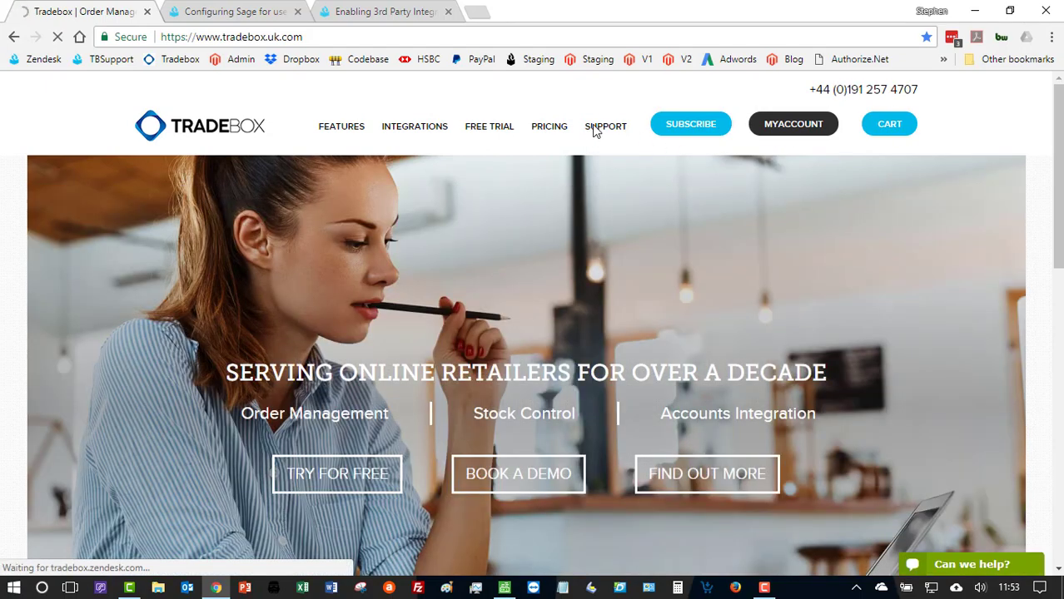